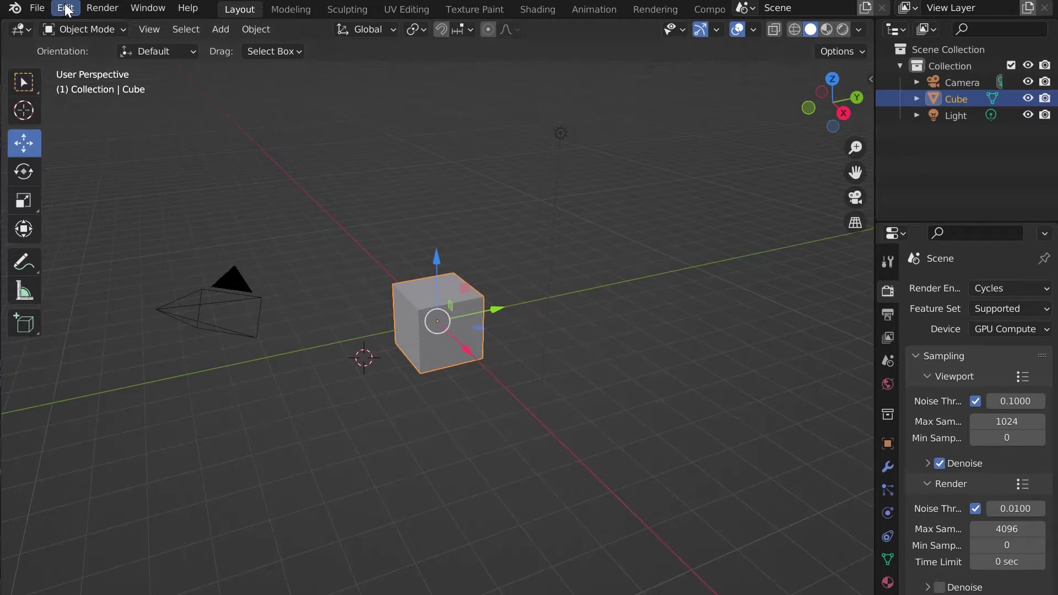
Install the Forestation_Addon_V1.zip add-on from the Preferences Add-ons section.
click(66, 8)
click(128, 244)
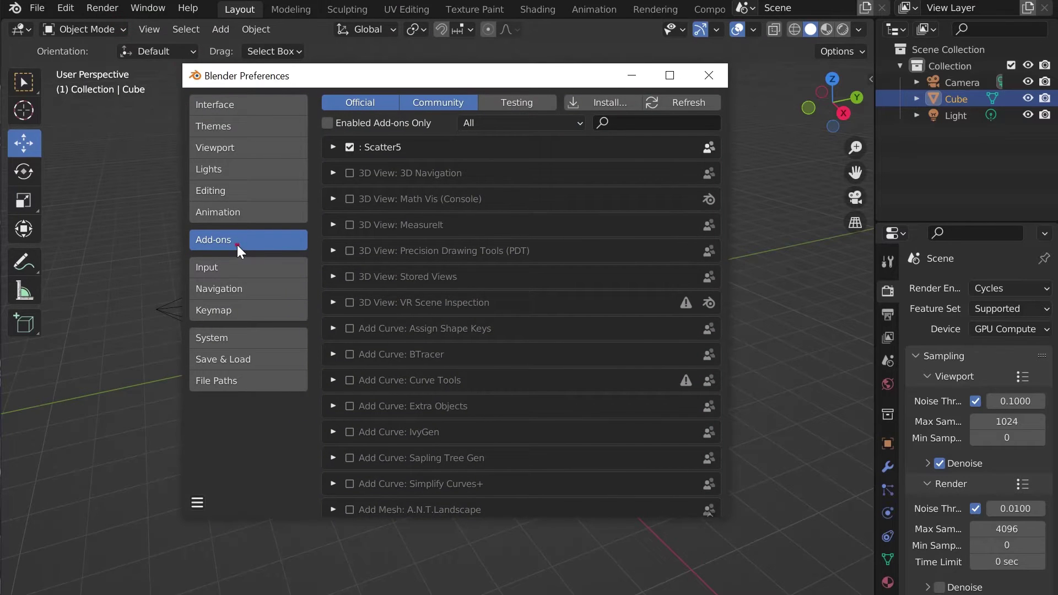
click(592, 104)
click(286, 124)
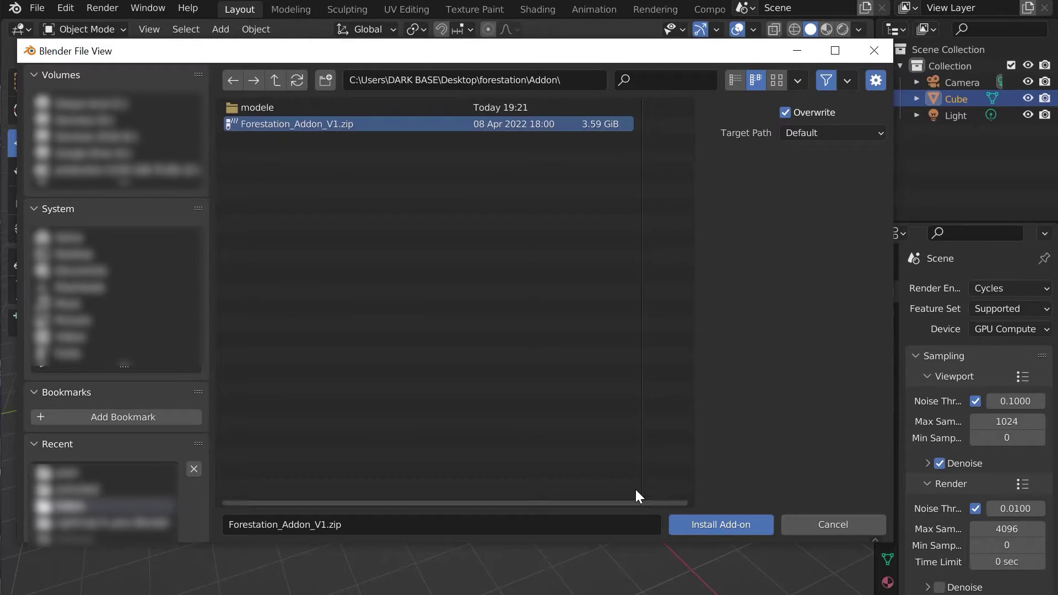
click(720, 524)
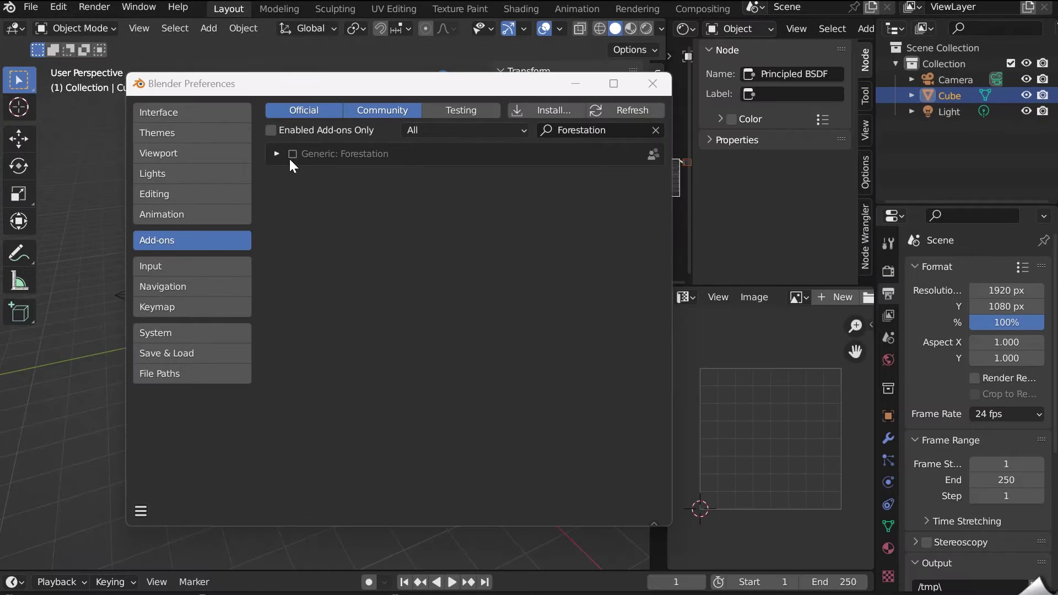
Enable the Forestation add-on and set its Assets Folder to D:\assets\.
click(290, 155)
click(278, 154)
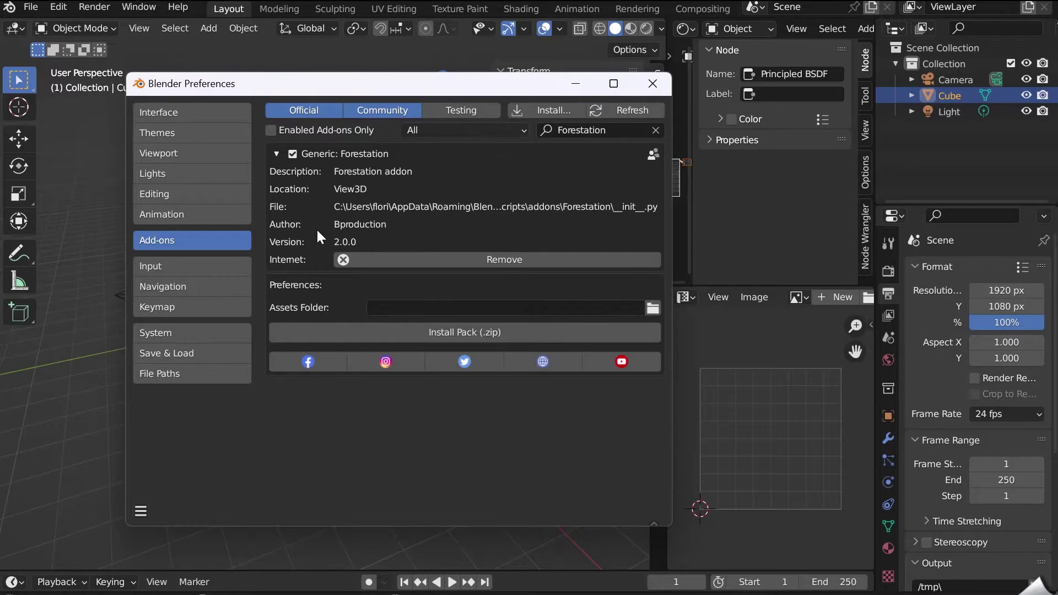
click(652, 308)
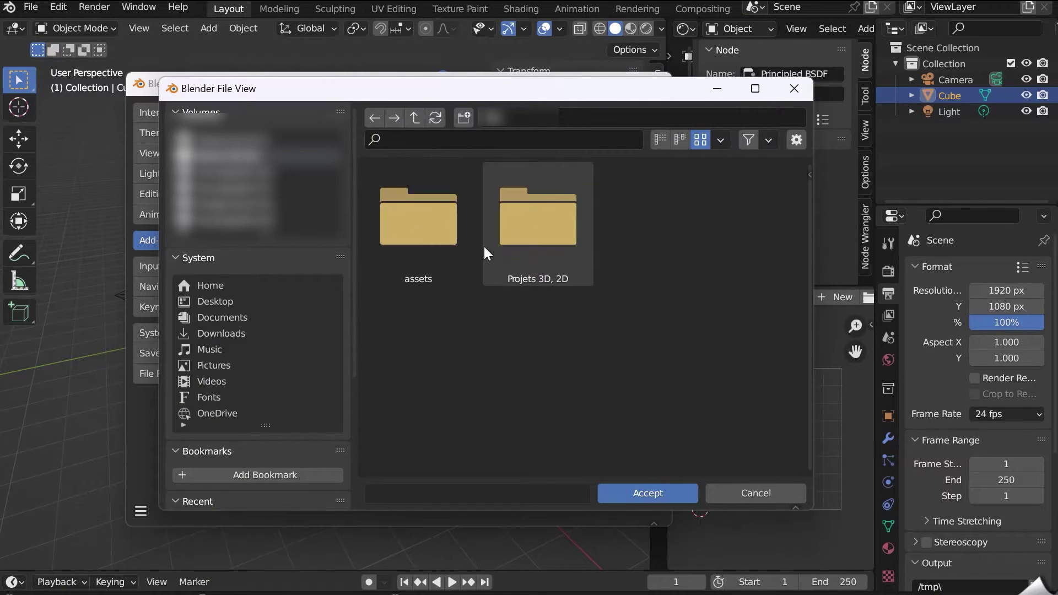
double_click(393, 230)
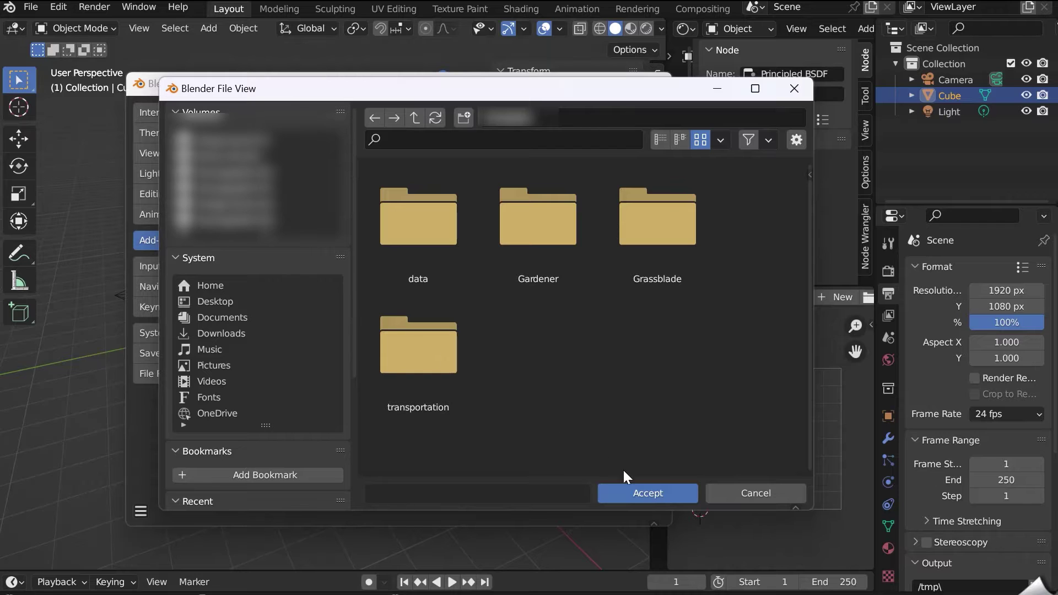
click(649, 495)
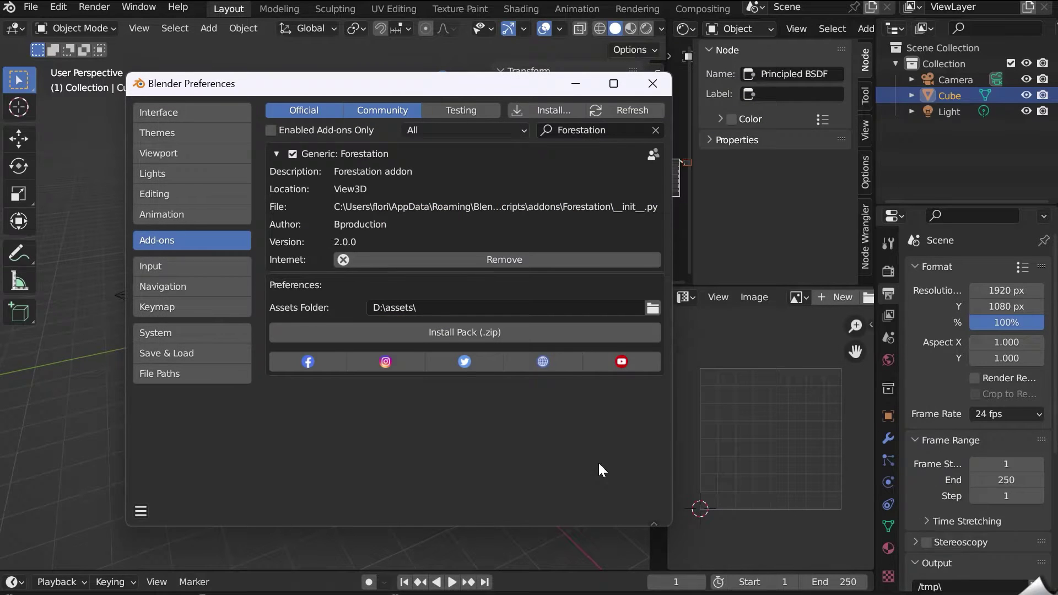
Install the Forestation_Asset_Volume_1.1.1 and 2.2.2 asset packs.
click(444, 333)
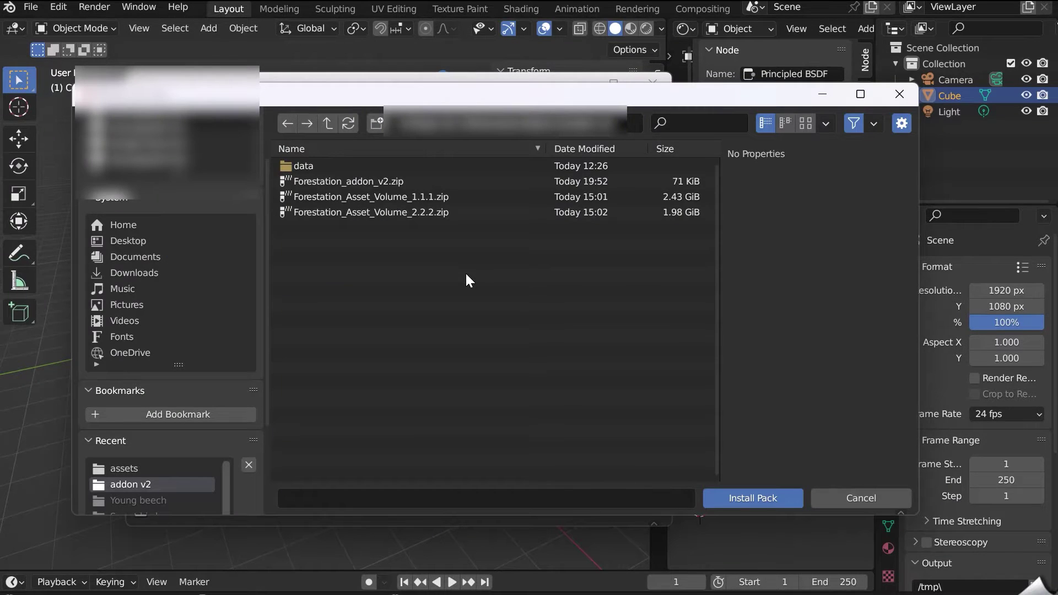
click(411, 199)
click(736, 498)
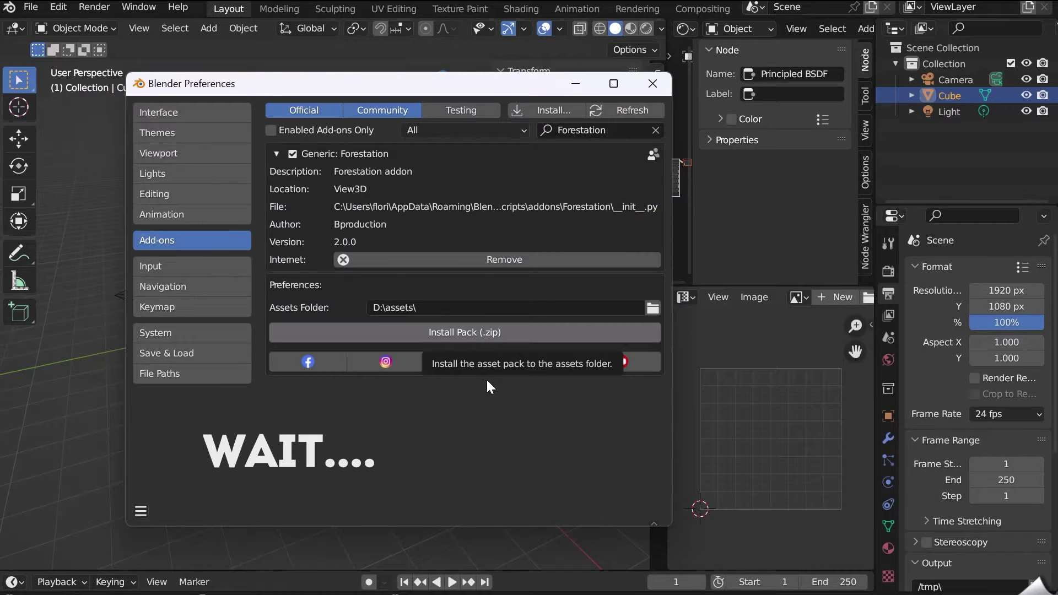
click(476, 331)
click(287, 212)
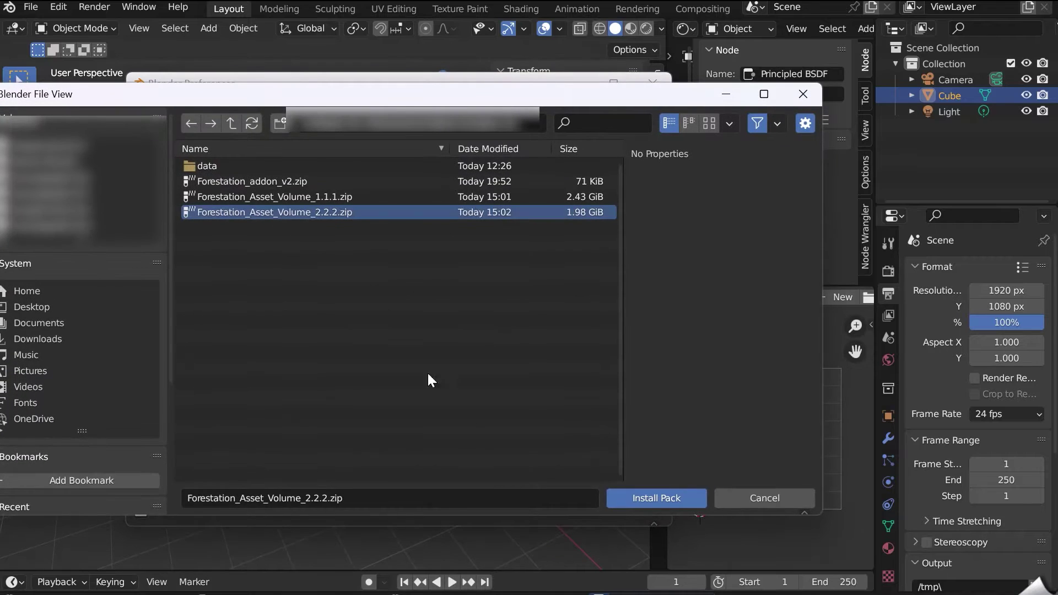
click(640, 498)
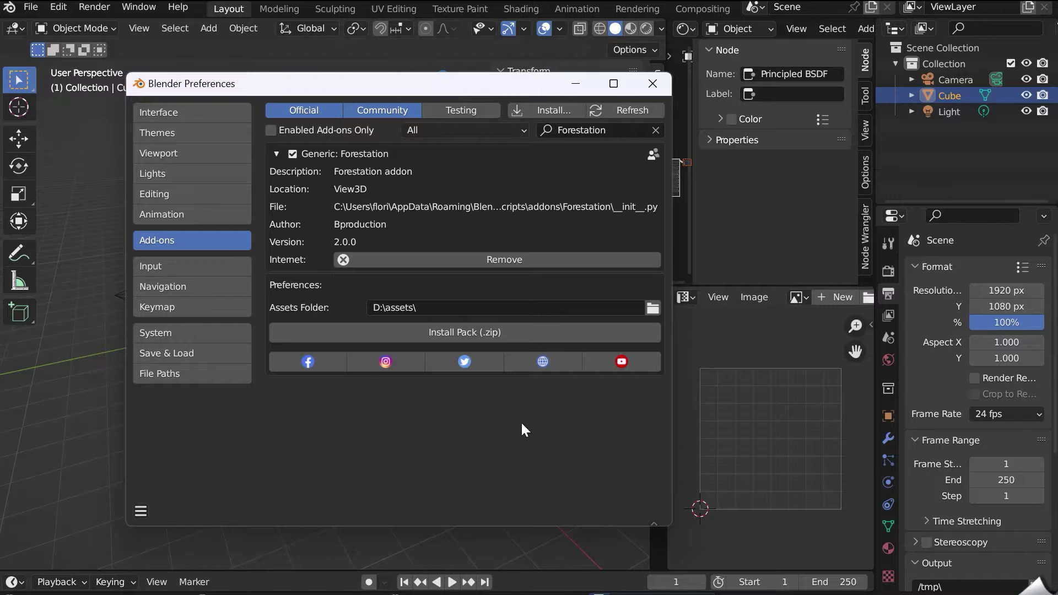
click(141, 511)
Save and close the preferences, then bring the viewport sidebar back with N.
click(164, 472)
click(648, 83)
key(n)
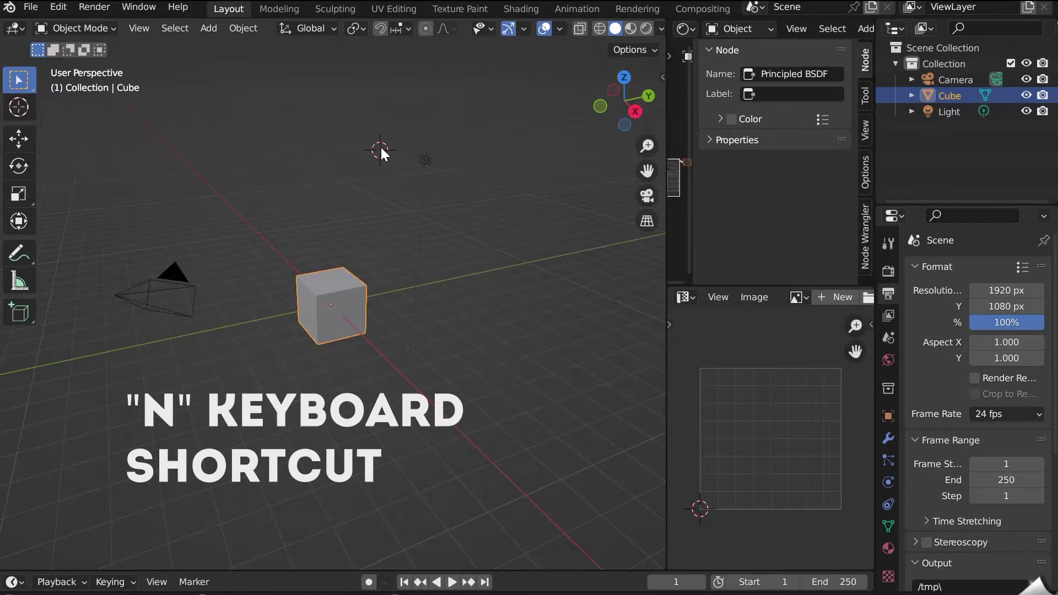
key(n)
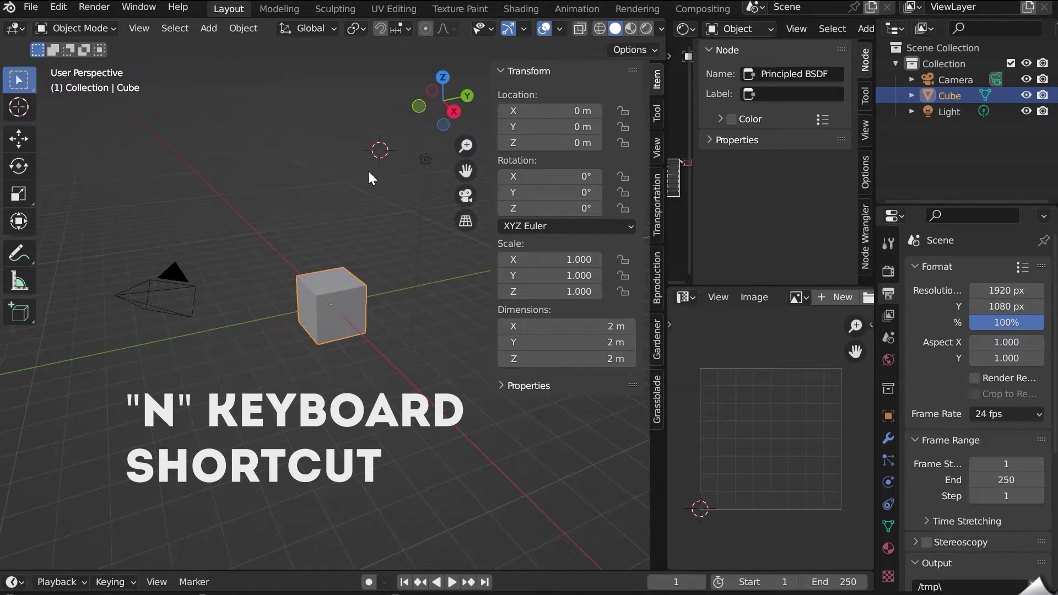
Show the Bproduction tab with Vegetation and Cam Fx collapsed and browse the tree grid.
click(659, 282)
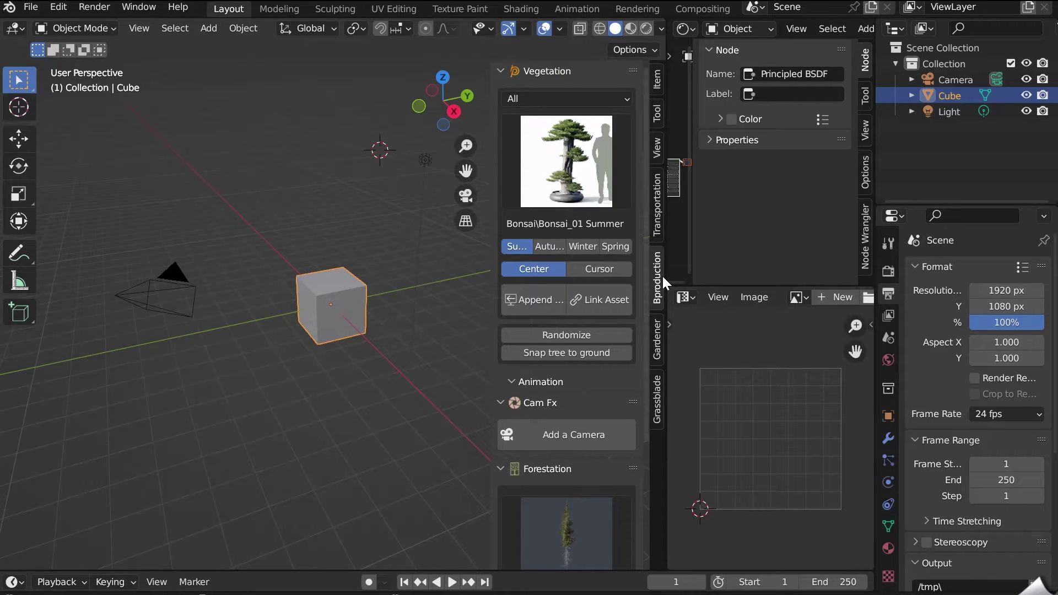
click(499, 71)
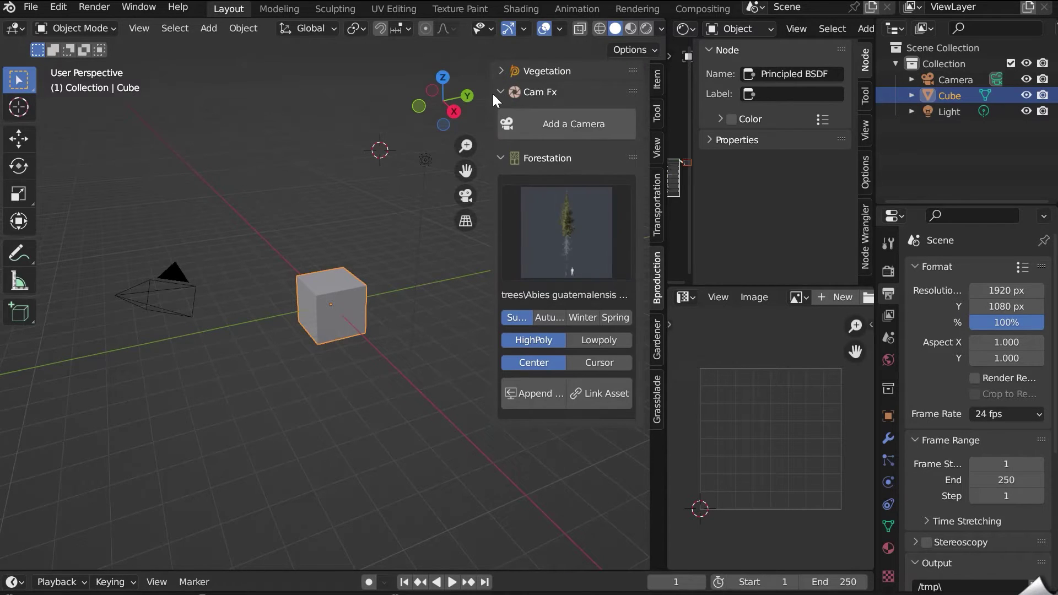
click(494, 91)
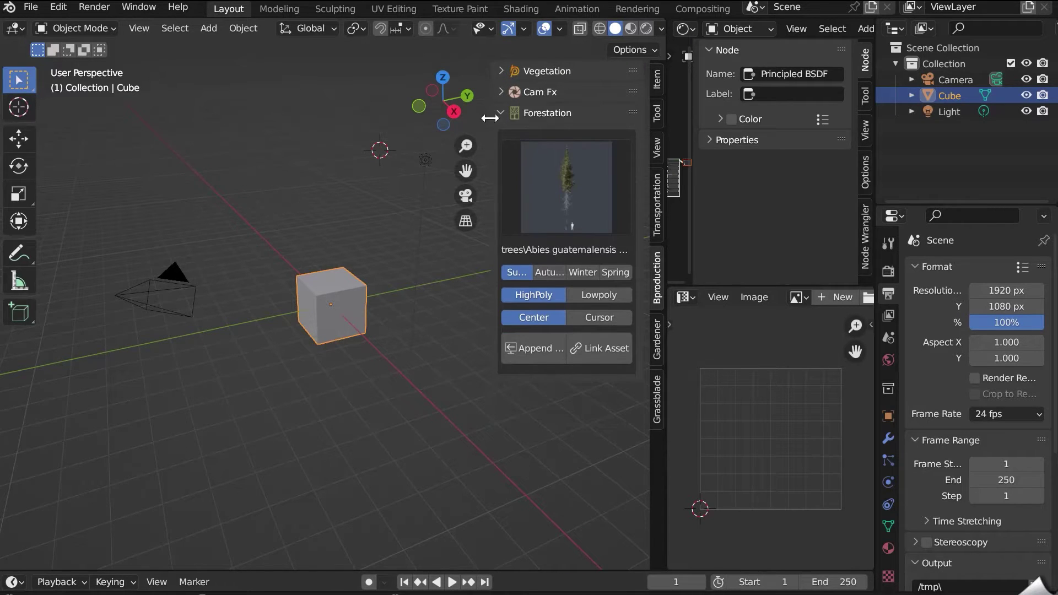
click(557, 170)
scroll(714, 552, down, 2)
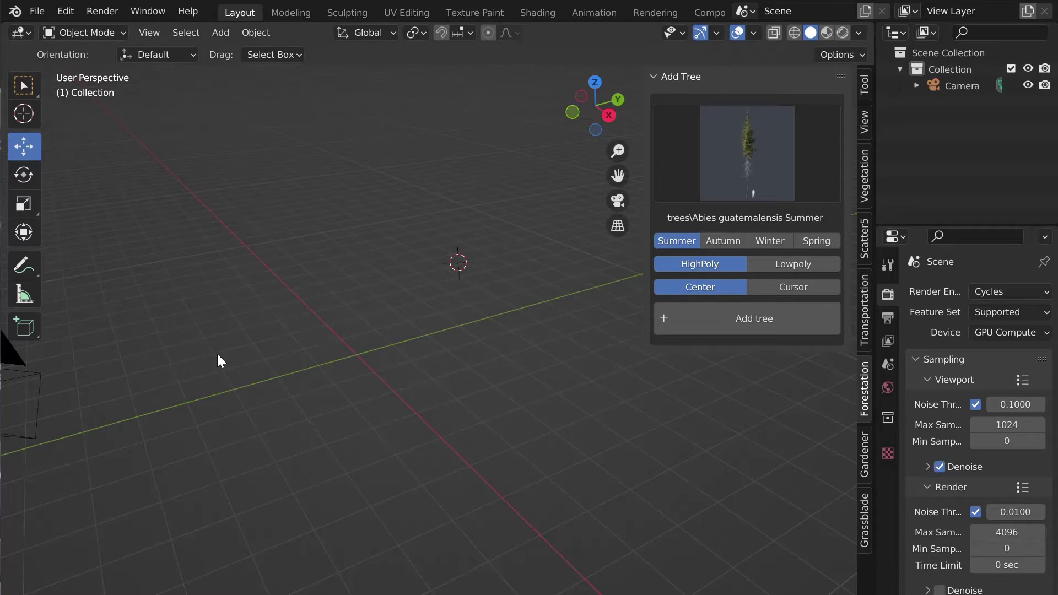
Pick Pine Summer, preview its other seasons and Lowpoly, then return to Summer HighPoly.
click(732, 176)
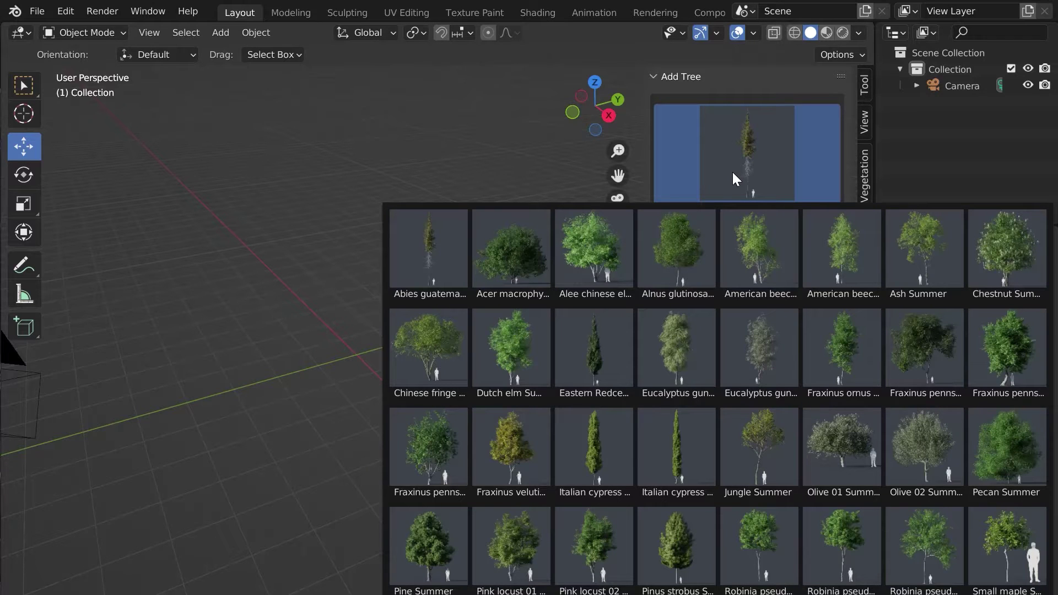
click(416, 558)
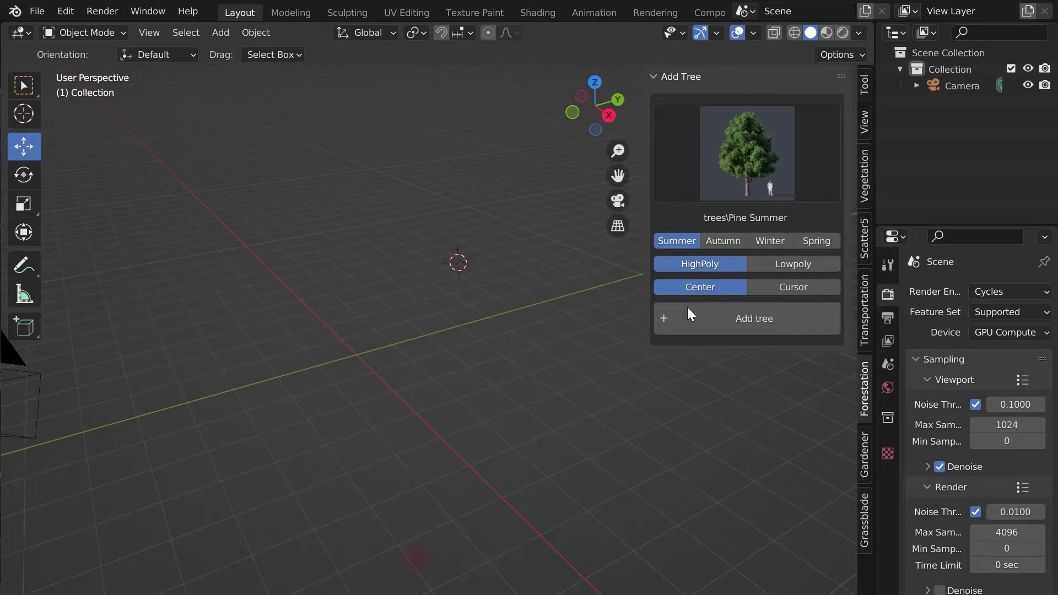
click(727, 242)
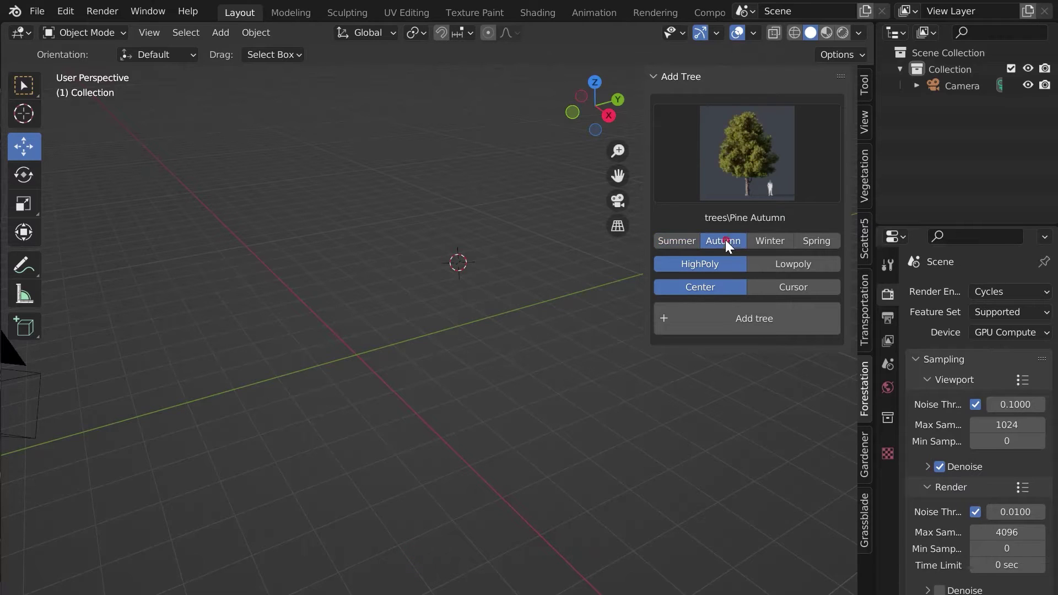
click(762, 239)
click(817, 243)
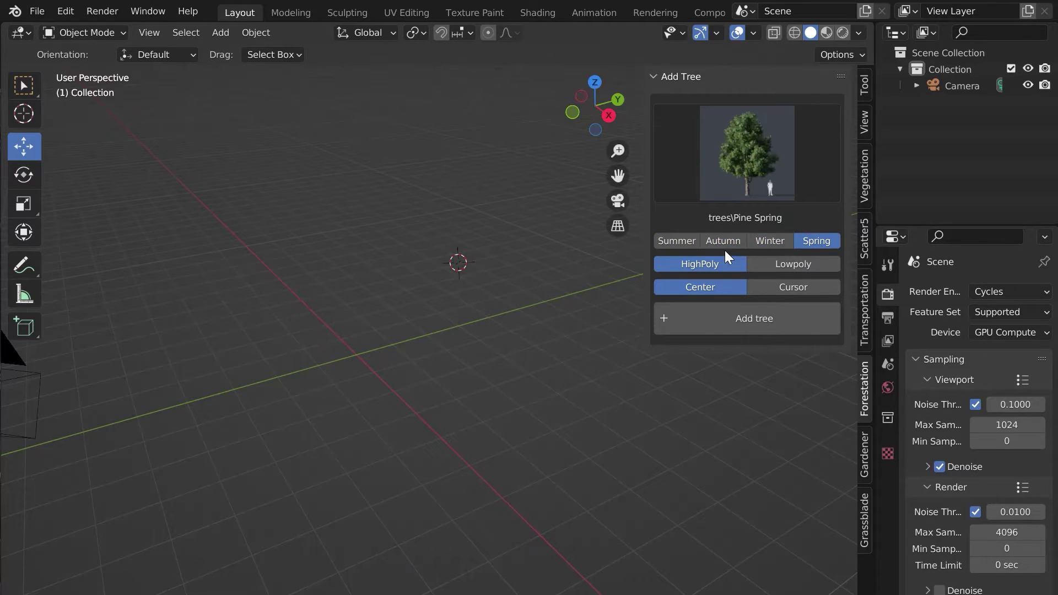
click(724, 245)
click(684, 248)
click(762, 265)
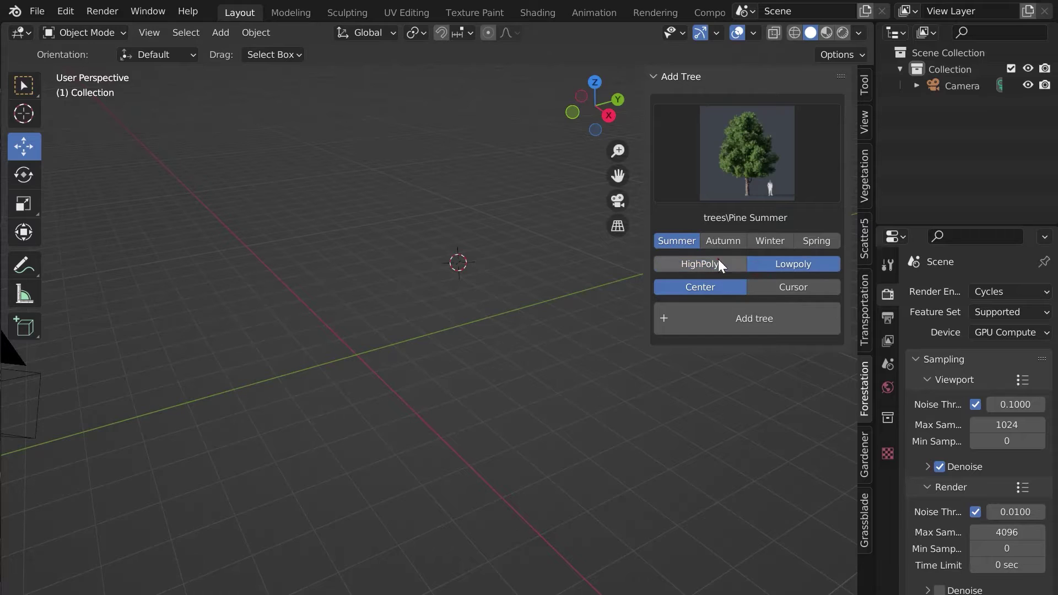
click(717, 262)
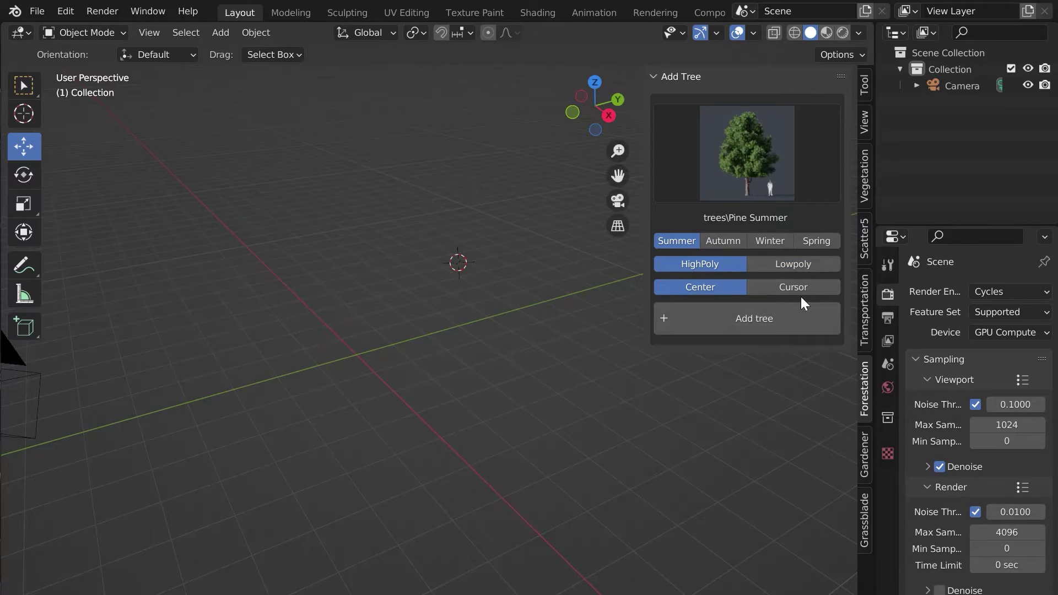
Set new trees to be placed at the scene Center instead of the 3D cursor.
click(800, 288)
shift+right_click(588, 435)
click(702, 287)
Add the Pine Summer tree to the scene and select its trunk.
click(727, 328)
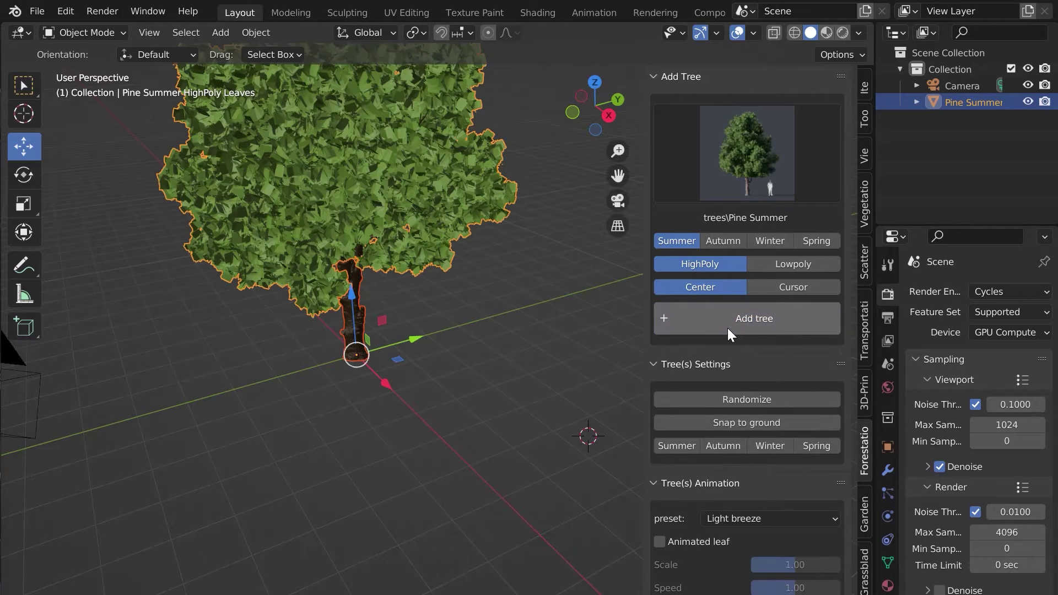
shift+middle_drag(441, 344, 386, 237)
click(460, 373)
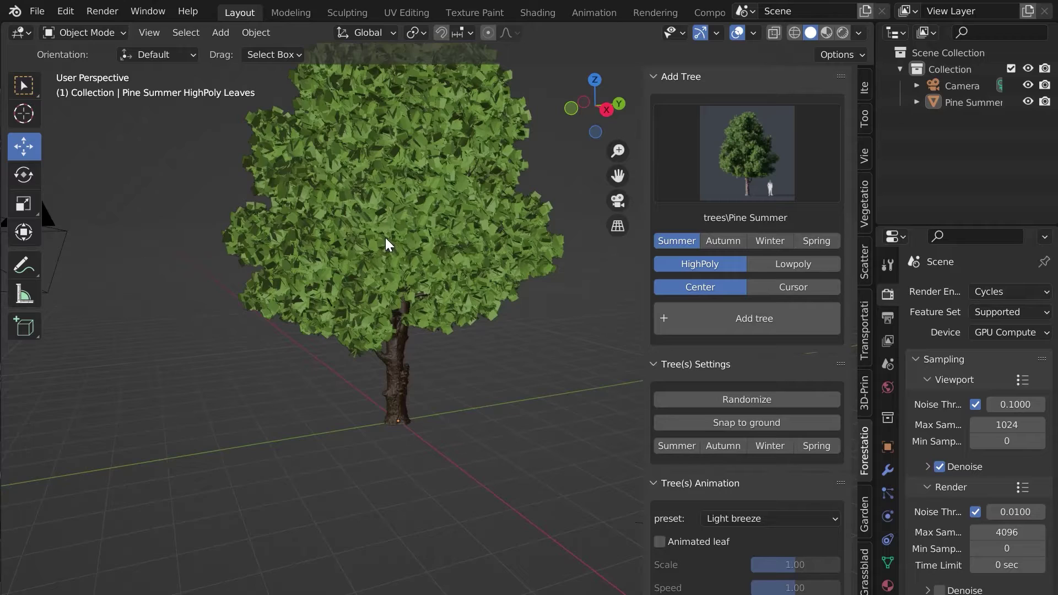
scroll(436, 210, down, 2)
click(461, 209)
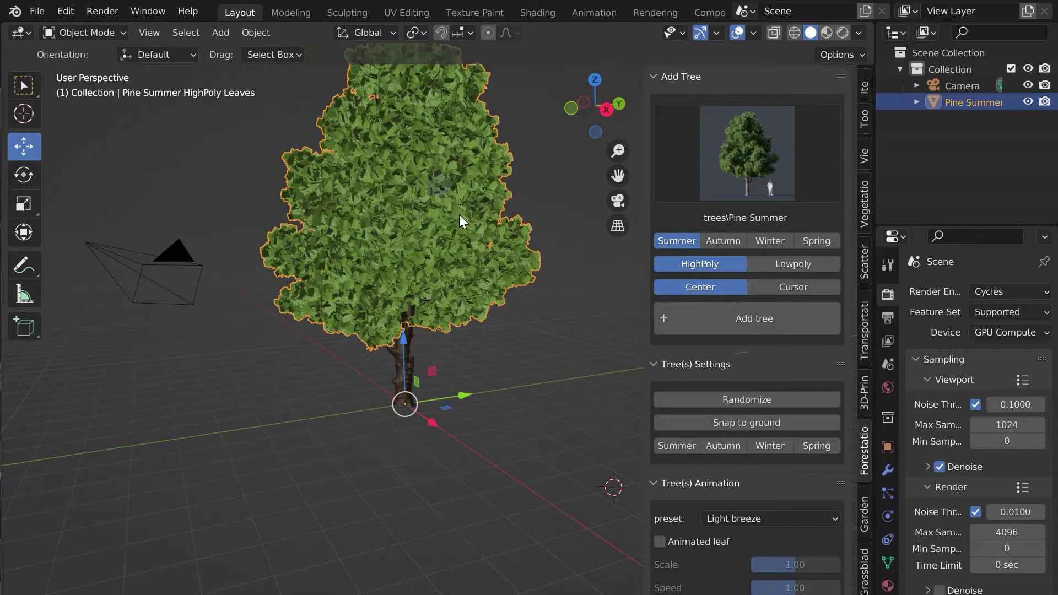
key(Escape)
click(402, 387)
key(g)
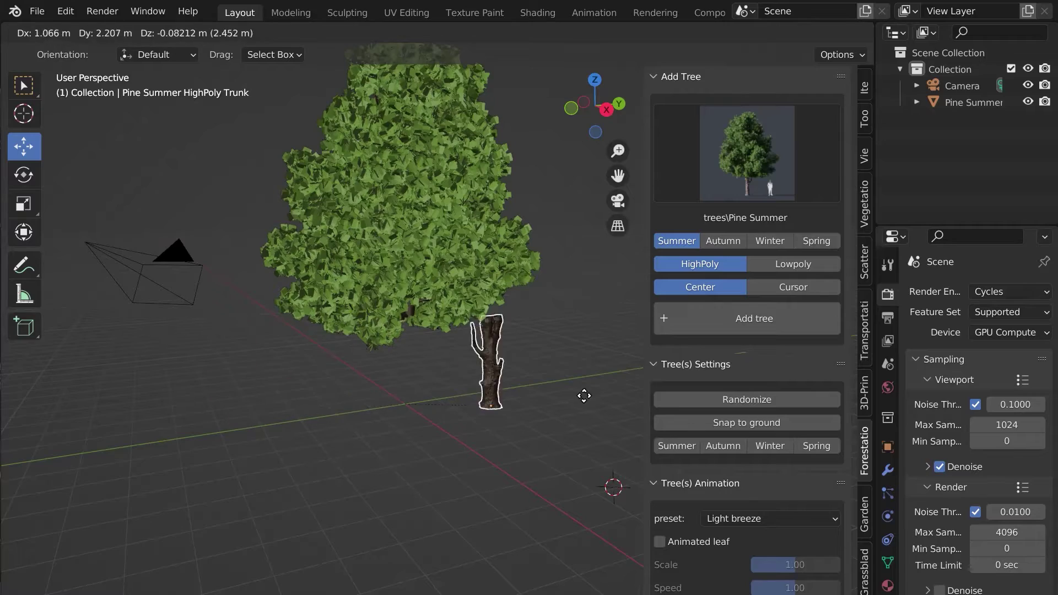
key(Escape)
click(464, 283)
key(g)
key(Escape)
click(379, 337)
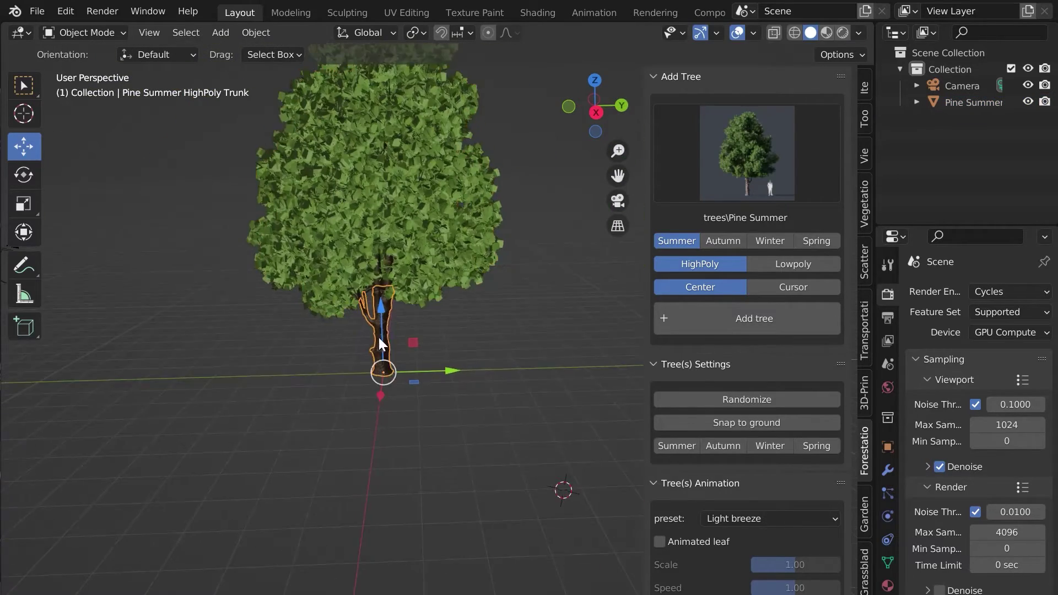
Randomize the Pine tree's foliage five times.
click(714, 400)
click(714, 400)
click(715, 401)
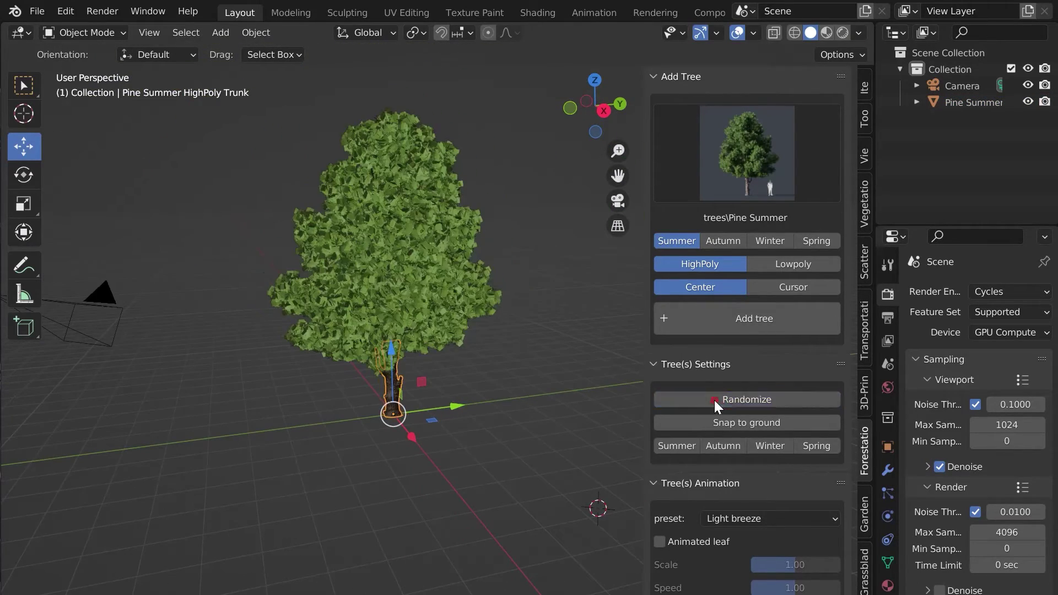
click(714, 400)
click(711, 402)
scroll(458, 427, up, 2)
middle_drag(395, 438, 430, 408)
Add a plane, scale it up and place it beneath the tree as ground.
key(shift+a)
mouse_move(453, 338)
click(518, 339)
key(s)
click(623, 435)
scroll(623, 435, down, 4)
key(g)
click(498, 457)
Snap the tree's trunk down onto the ground plane.
click(403, 368)
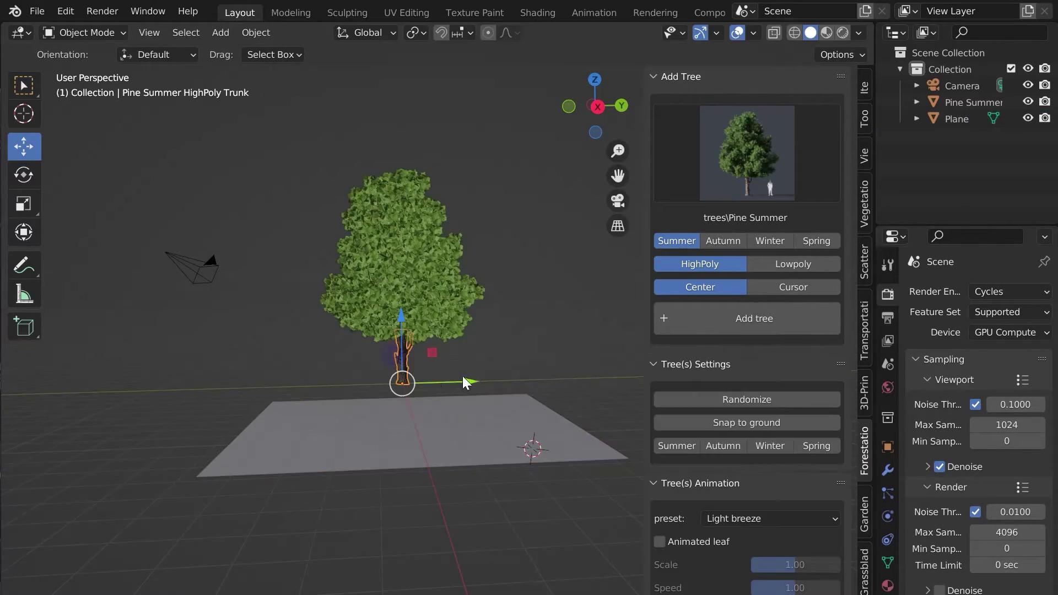
middle_drag(462, 375, 507, 405)
click(704, 416)
middle_drag(435, 413, 466, 375)
scroll(465, 375, up, 4)
mouse_move(473, 328)
middle_down()
mouse_move(487, 355)
mouse_move(521, 265)
mouse_move(484, 306)
mouse_move(442, 389)
mouse_move(385, 369)
mouse_move(395, 355)
mouse_move(418, 360)
mouse_move(435, 335)
middle_up()
Delete the ground plane and switch the viewport to Material Preview shading.
click(502, 327)
key(Delete)
key(z)
click(421, 414)
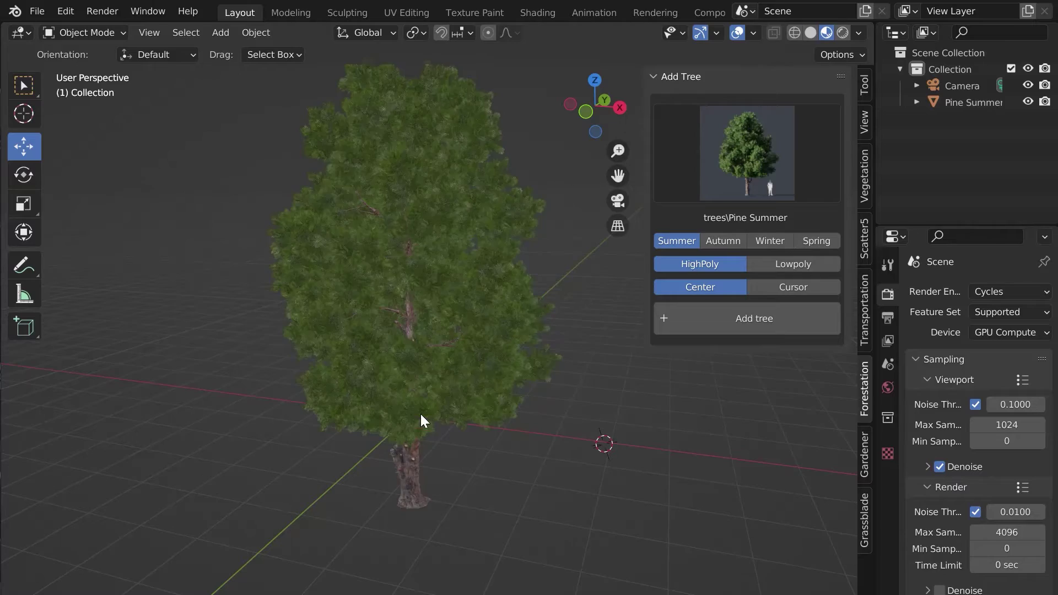
Preview the Pine's Autumn, Winter and Spring foliage, ending back on Summer.
click(369, 406)
scroll(369, 405, up, 2)
mouse_move(369, 406)
middle_down()
mouse_move(487, 389)
mouse_move(394, 421)
mouse_move(439, 444)
mouse_move(413, 435)
middle_up()
click(488, 389)
scroll(415, 419, up, 2)
click(410, 303)
click(712, 445)
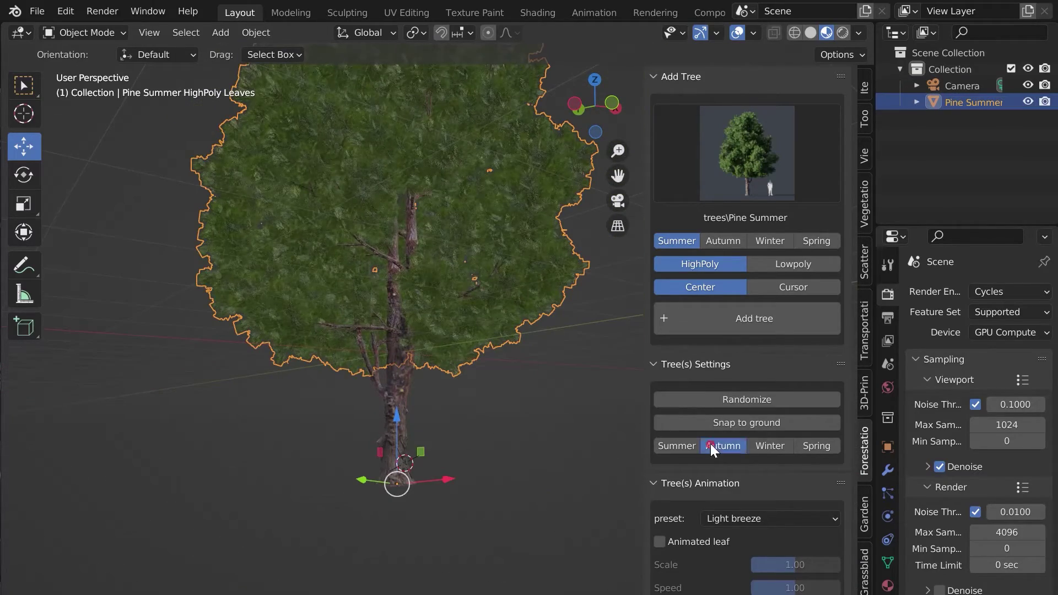
click(761, 448)
middle_drag(408, 391, 441, 398)
drag(441, 397, 477, 412)
click(493, 342)
click(810, 446)
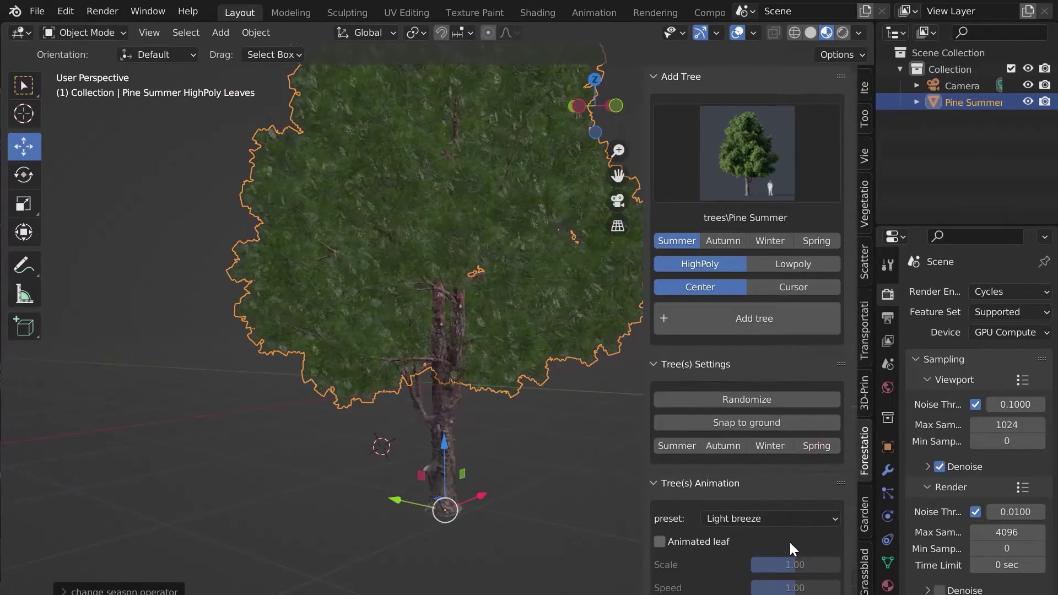
click(673, 448)
Delete everything in the scene and add a Jungle Summer tree from the gallery.
shift+middle_drag(516, 410, 359, 389)
key(a)
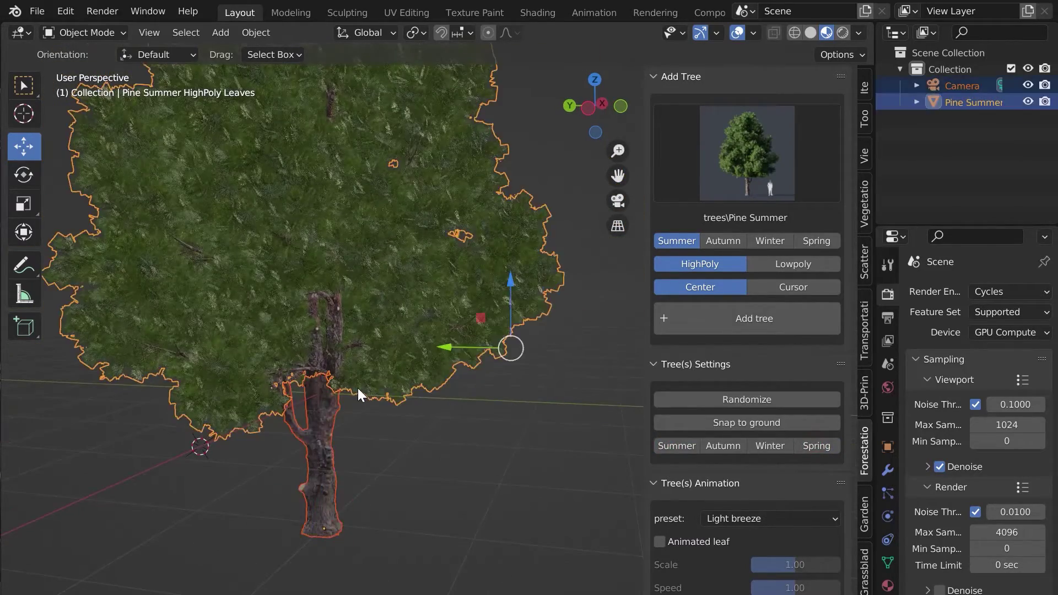
key(Delete)
click(723, 157)
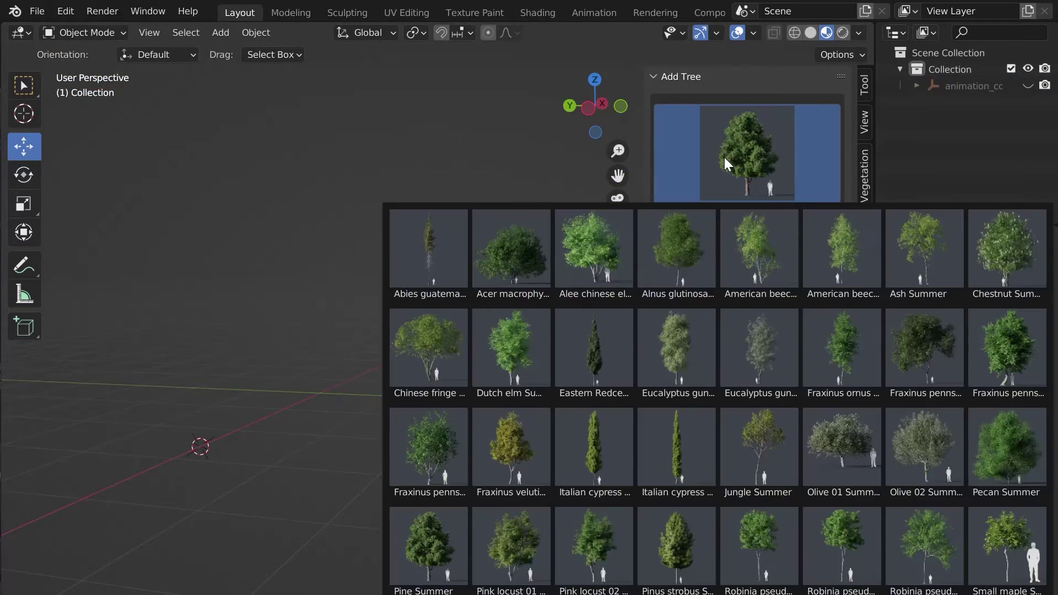
click(767, 439)
click(728, 320)
Switch to solid shading and turn on Animated leaf for the Jungle tree.
scroll(578, 273, down, 4)
shift+middle_drag(413, 259, 436, 368)
click(437, 368)
key(z)
mouse_move(507, 353)
middle_down()
mouse_move(464, 337)
mouse_move(502, 337)
middle_up()
scroll(715, 342, down, 2)
click(733, 464)
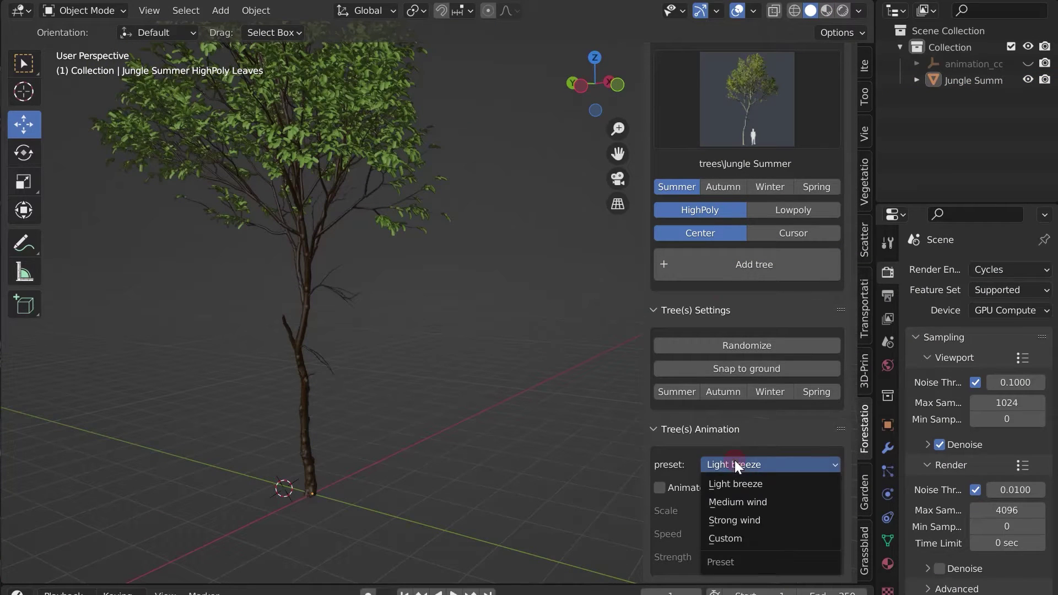
click(659, 488)
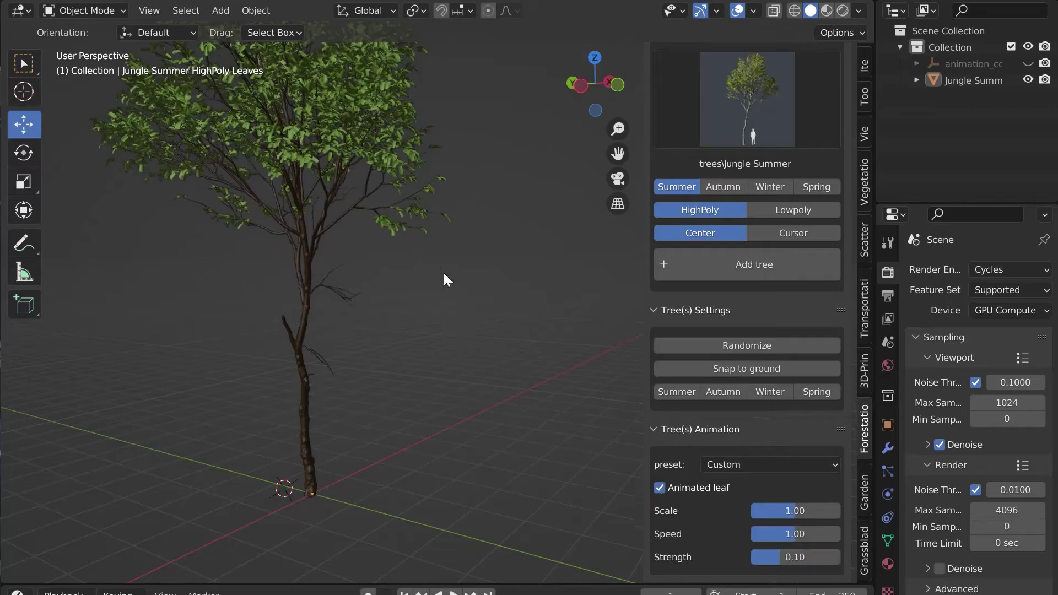
scroll(484, 344, up, 4)
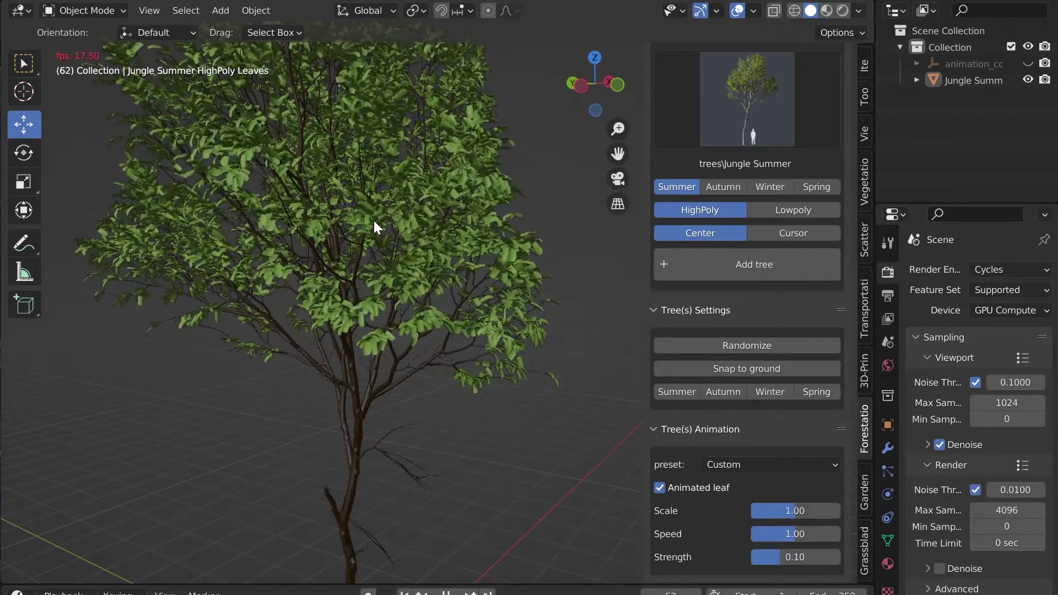
middle_drag(374, 220, 400, 210)
shift+middle_drag(400, 209, 415, 250)
Tweak the leaf animation: Scale 1.23, Speed 3 and Strength 0.50.
drag(786, 514, 808, 514)
double_click(794, 534)
text(3)
key(Return)
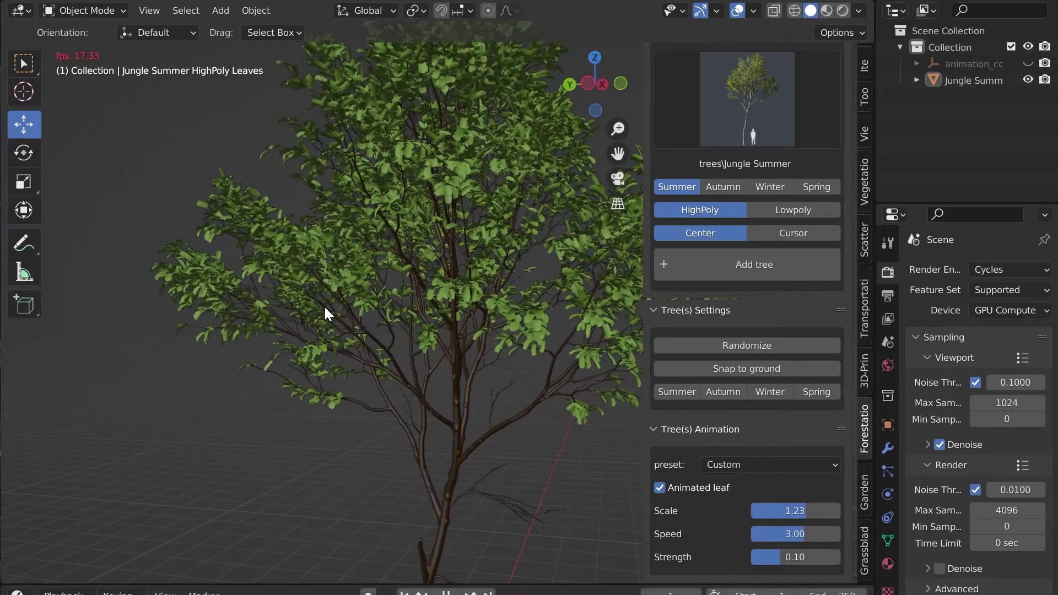
double_click(788, 559)
key(Return)
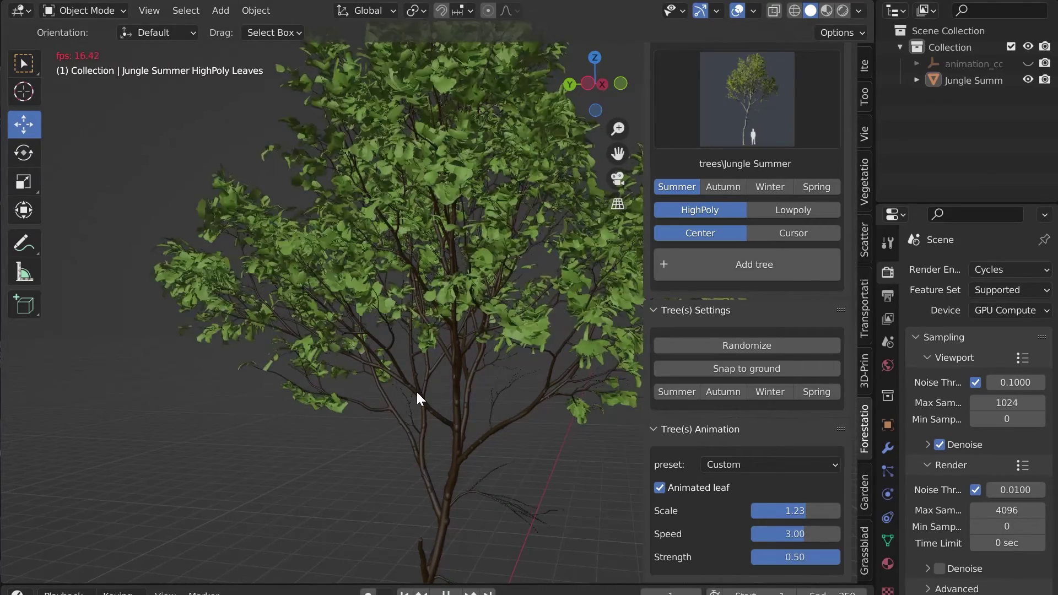
Apply the Medium wind preset, stop playback and reselect the tree.
click(711, 465)
click(729, 502)
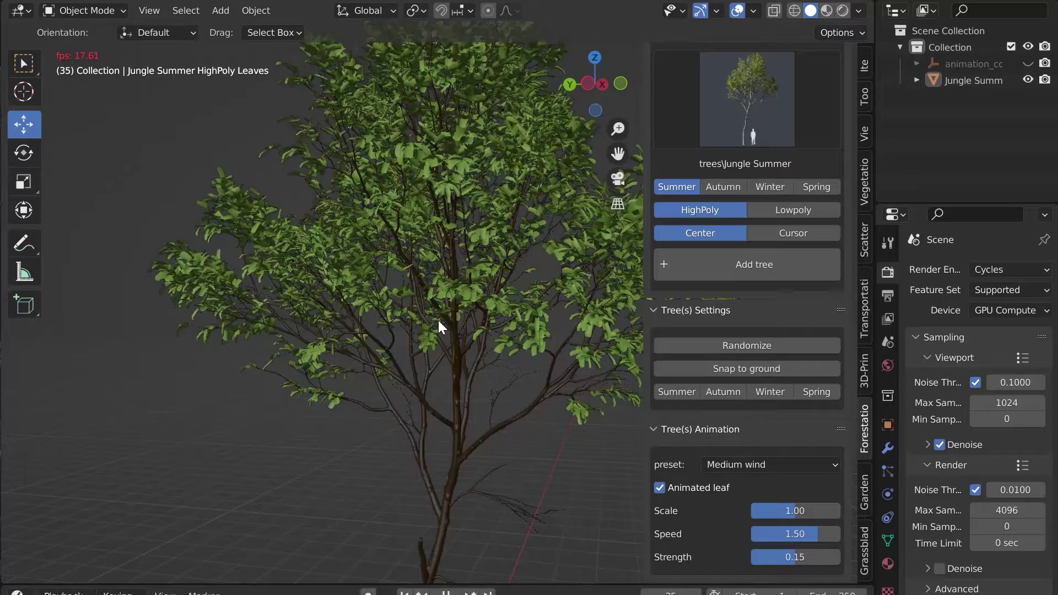
key(Escape)
scroll(395, 318, down, 3)
middle_drag(395, 318, 412, 380)
click(417, 417)
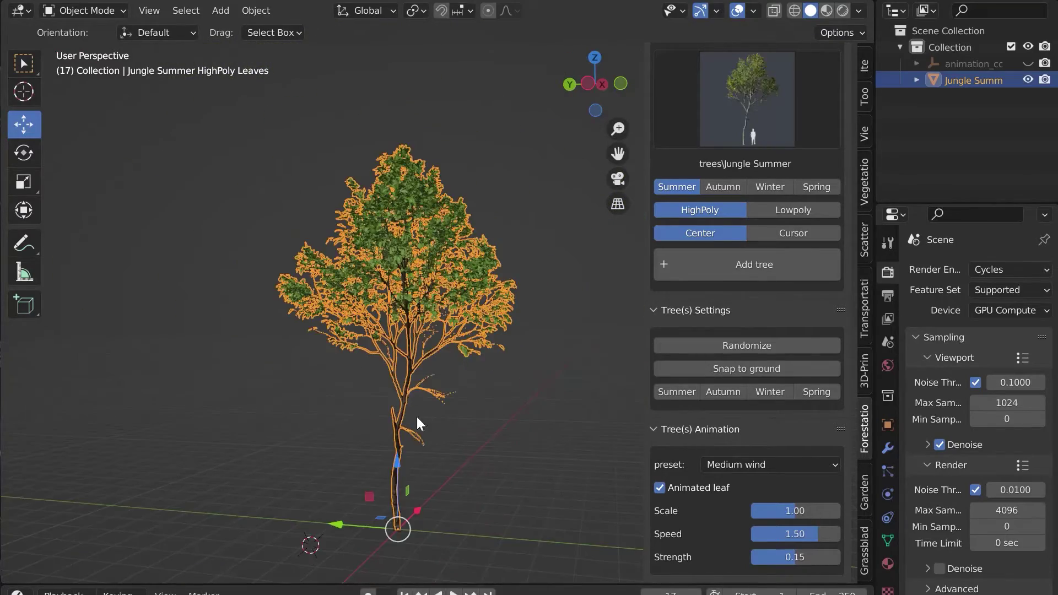
middle_drag(416, 417, 396, 378)
Duplicate the Jungle Summer tree and move the copy beside it along Y.
scroll(500, 401, down, 1)
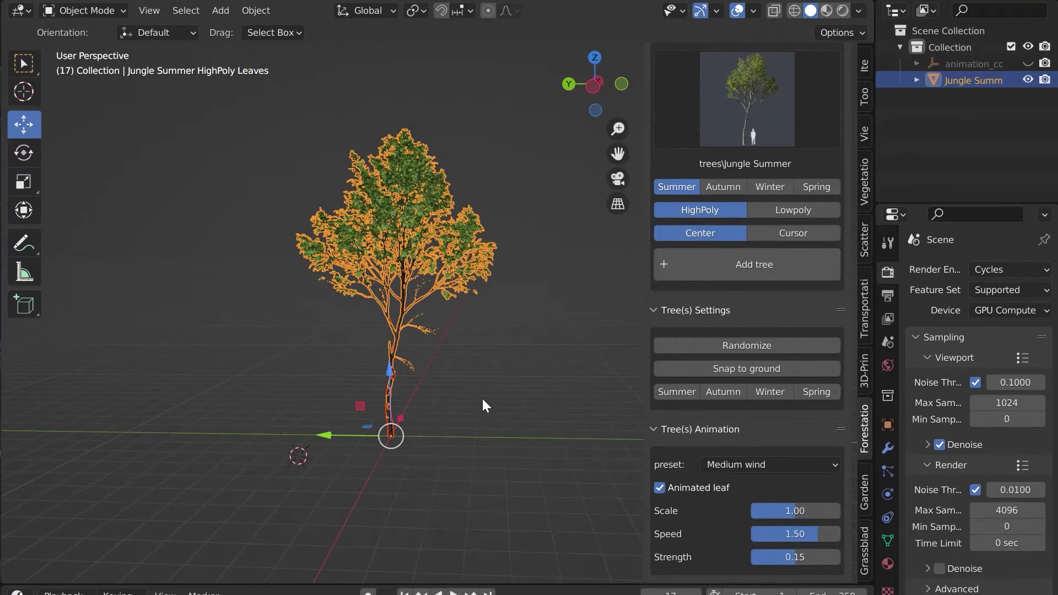
key(shift+d)
right_click(374, 431)
mouse_move(363, 433)
mouse_down()
mouse_move(85, 423)
mouse_move(363, 427)
mouse_up()
scroll(364, 427, down, 3)
scroll(363, 433, down, 4)
shift+middle_drag(364, 433, 515, 420)
scroll(795, 482, down, 2)
scroll(222, 394, up, 5)
shift+middle_drag(223, 394, 448, 394)
scroll(447, 394, up, 4)
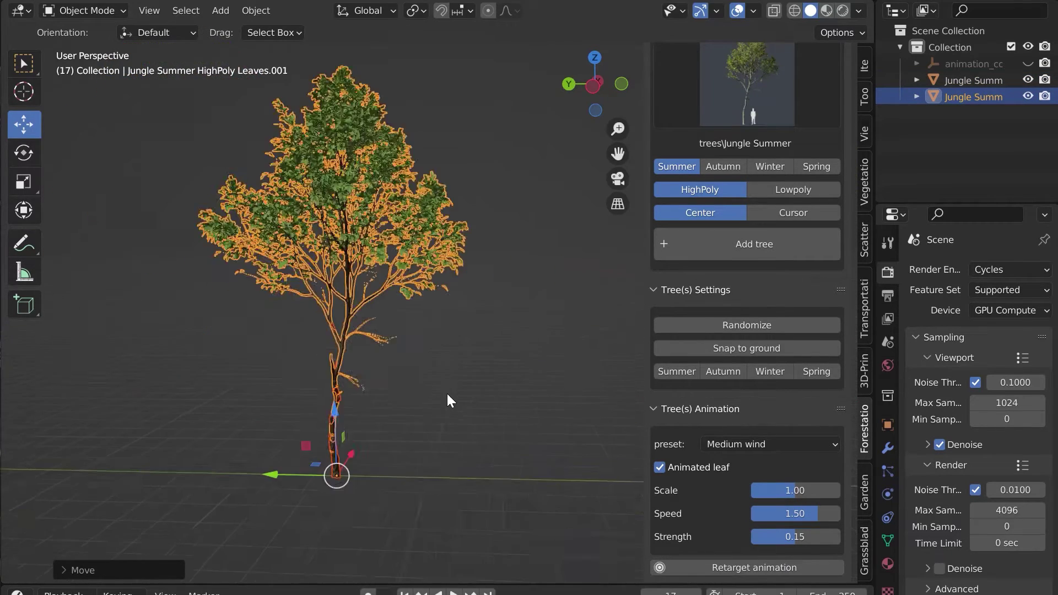
Play the wind animation to check both trees, then stop and rewind.
click(448, 391)
key(space)
scroll(286, 127, up, 5)
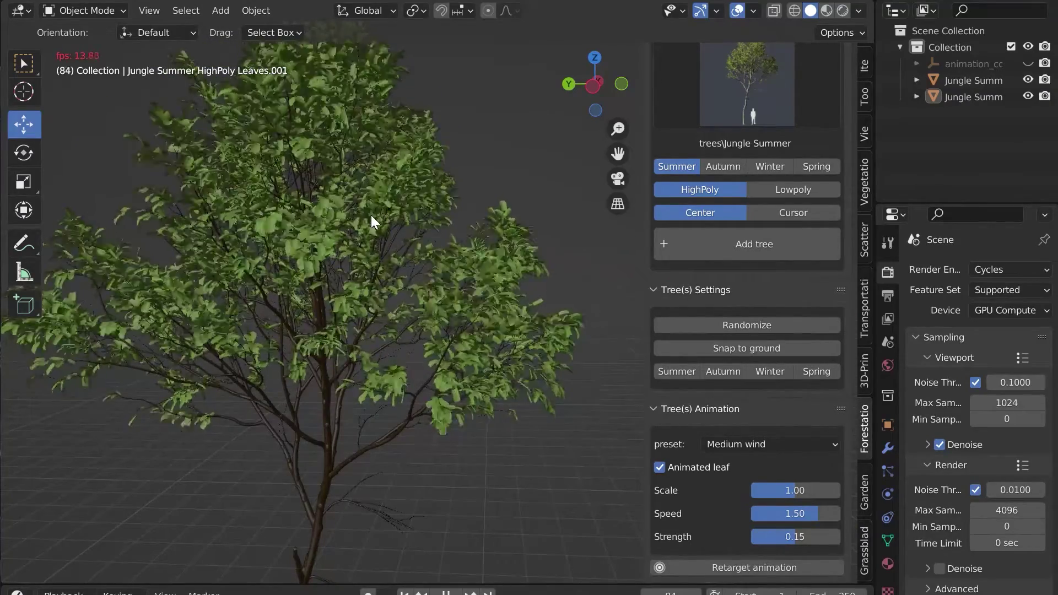
key(Escape)
Retarget the duplicate's leaf animation and play the wind animation again.
click(371, 216)
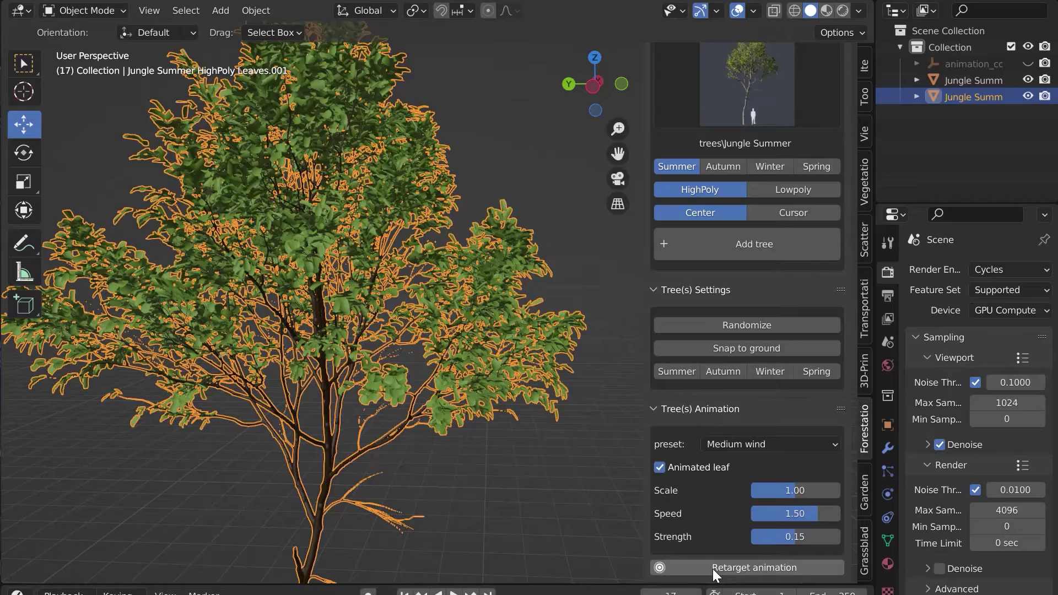
click(713, 569)
click(495, 402)
key(space)
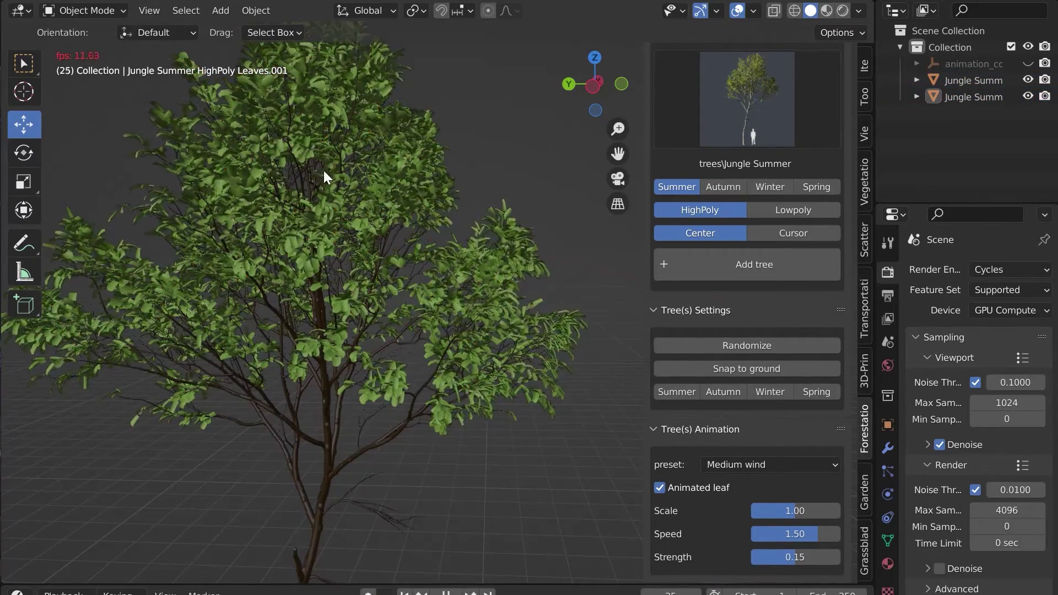
scroll(392, 303, down, 5)
Add the low-poly Fraxinus pennsylvanica Marshall 01 Summer tree and look it over.
middle_drag(362, 326, 468, 320)
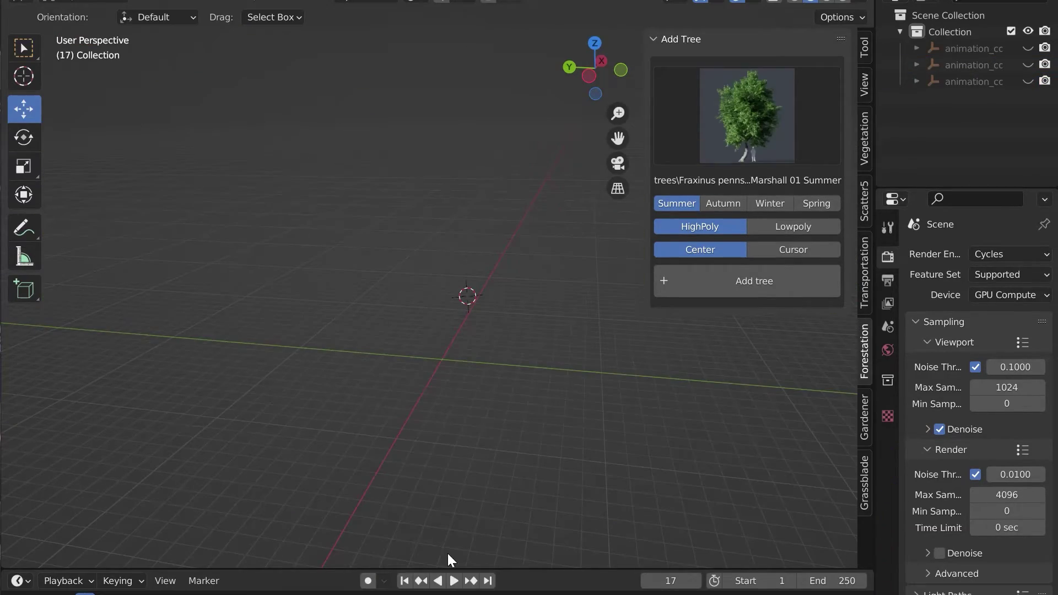
click(791, 228)
click(776, 282)
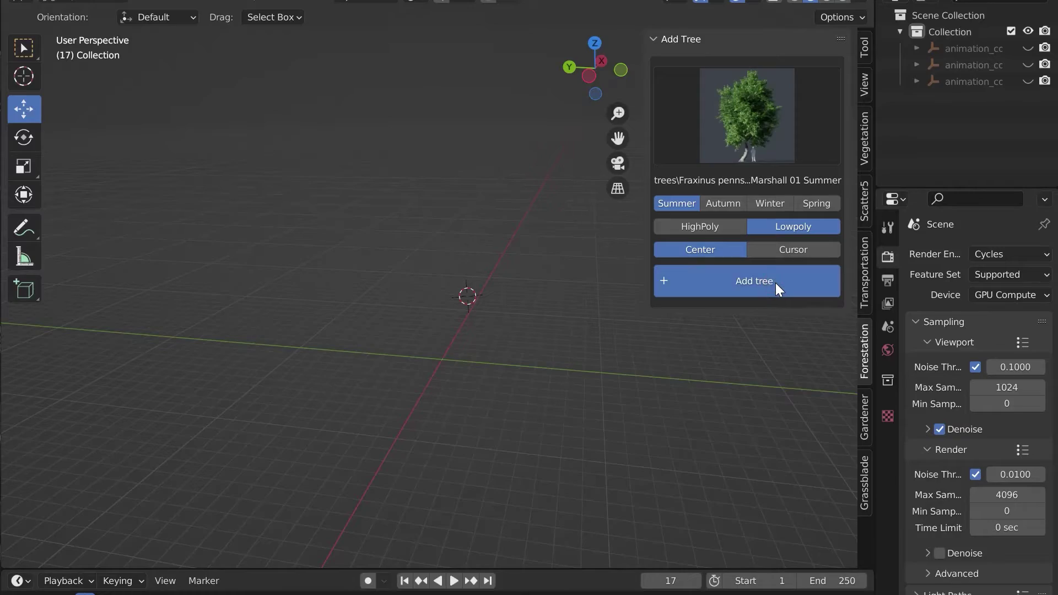
scroll(428, 332, up, 4)
middle_drag(429, 333, 424, 368)
Delete the low-poly tree and add the HighPoly Fraxinus version in its place.
shift+right_click(403, 256)
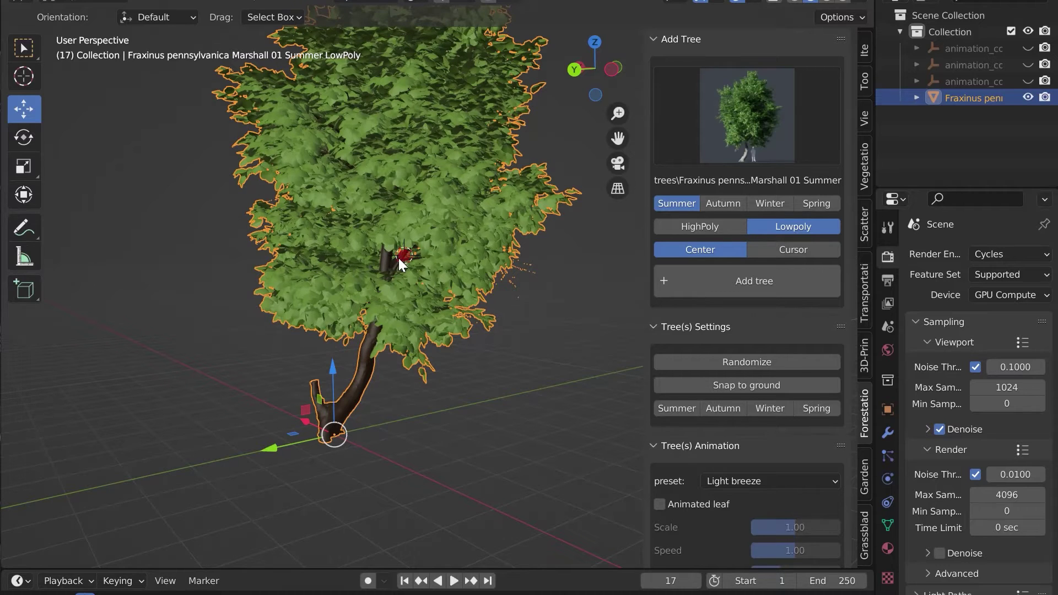
key(Delete)
click(696, 227)
click(739, 286)
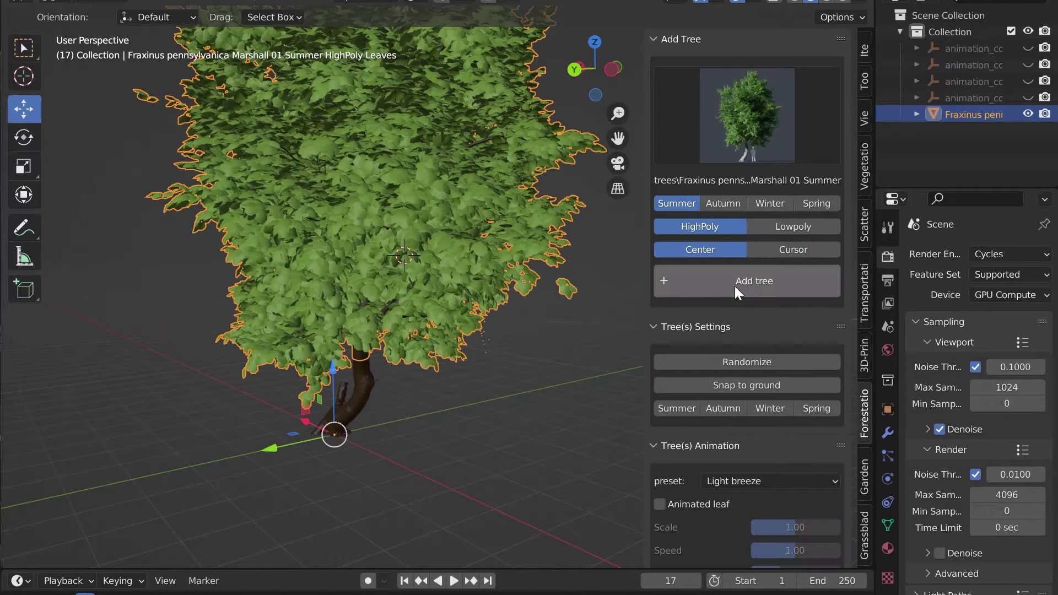
middle_drag(471, 409, 455, 363)
Switch the Cycles Feature Set to Experimental in Render Properties.
click(455, 364)
click(865, 266)
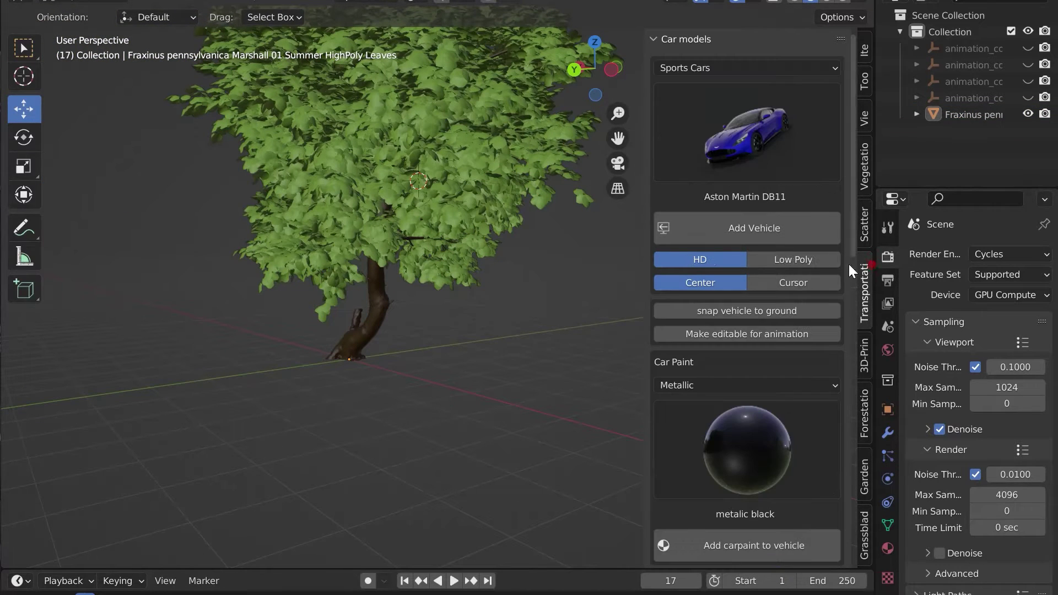
click(866, 433)
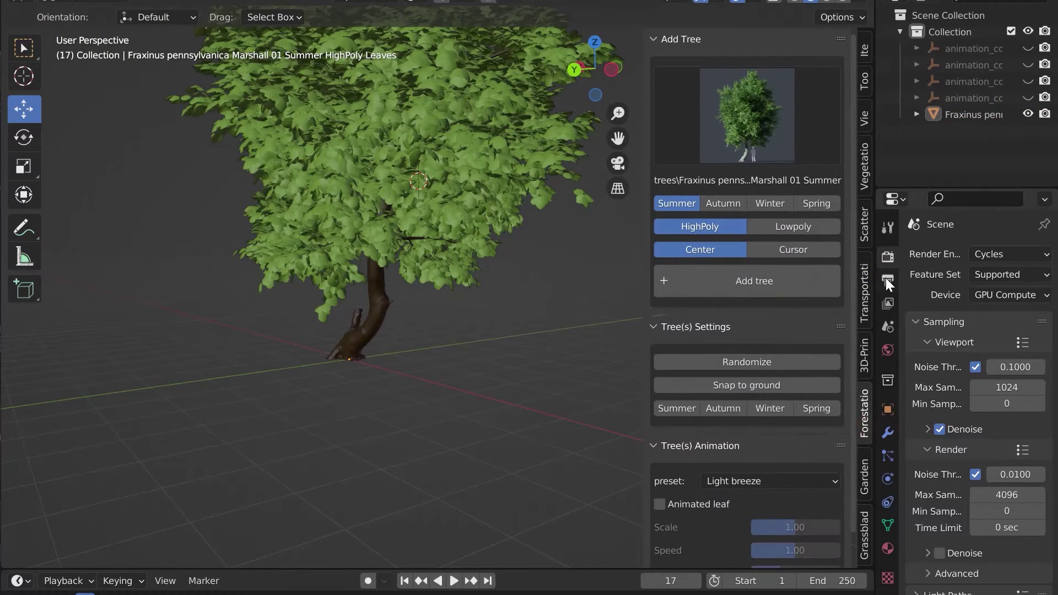
drag(877, 276, 769, 275)
click(932, 274)
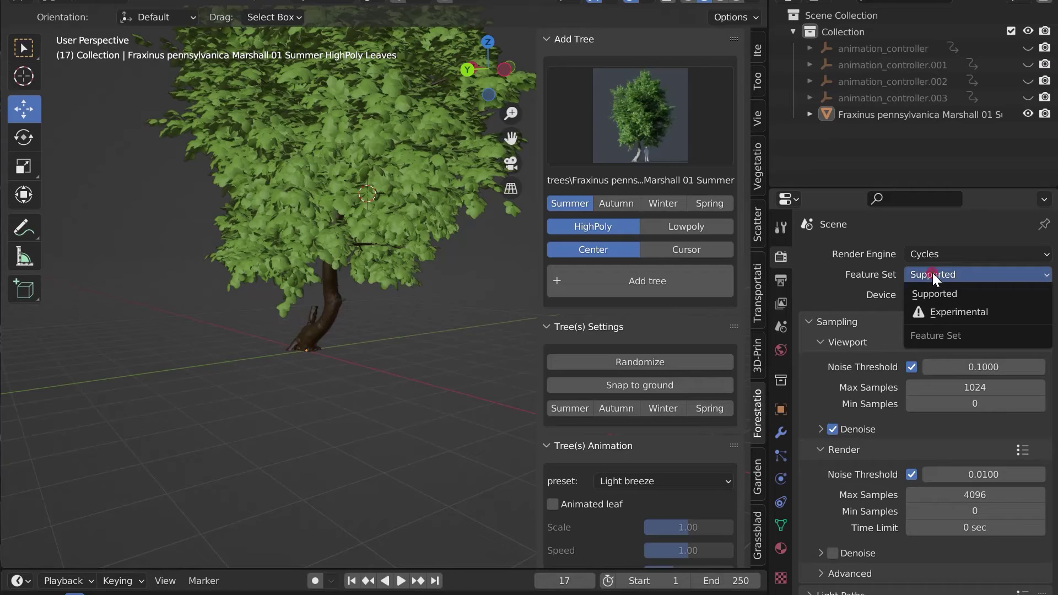
click(959, 312)
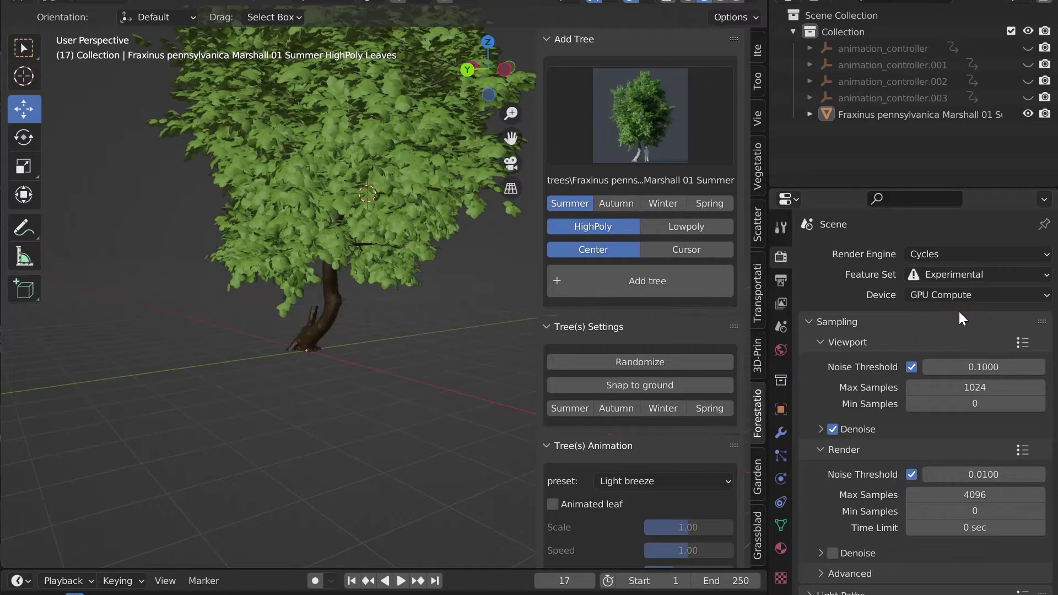
Tick Adaptive Subdivision on the trunk's Subdivision modifier.
click(338, 302)
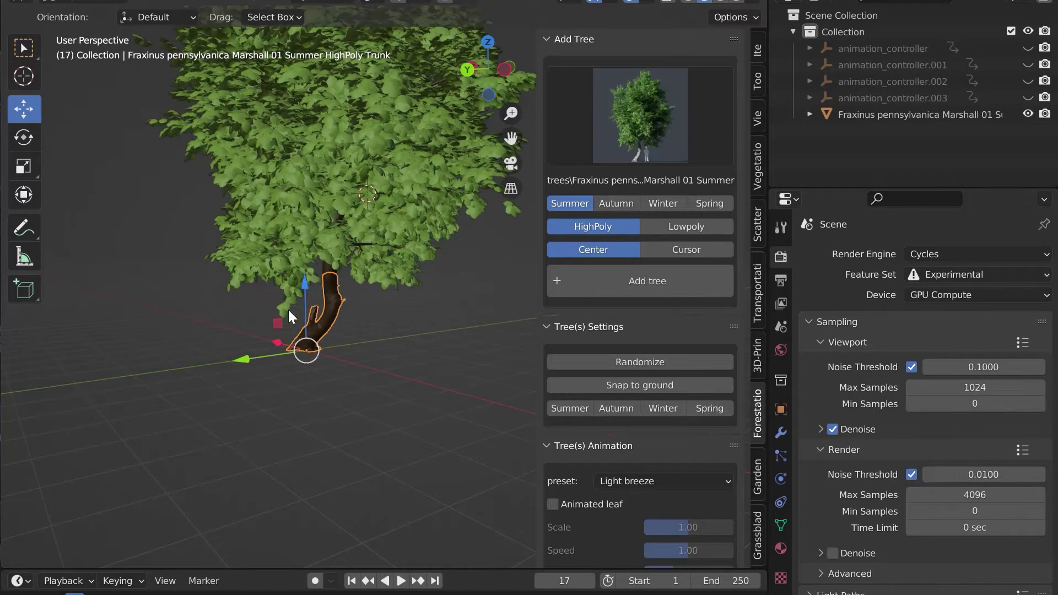
click(781, 432)
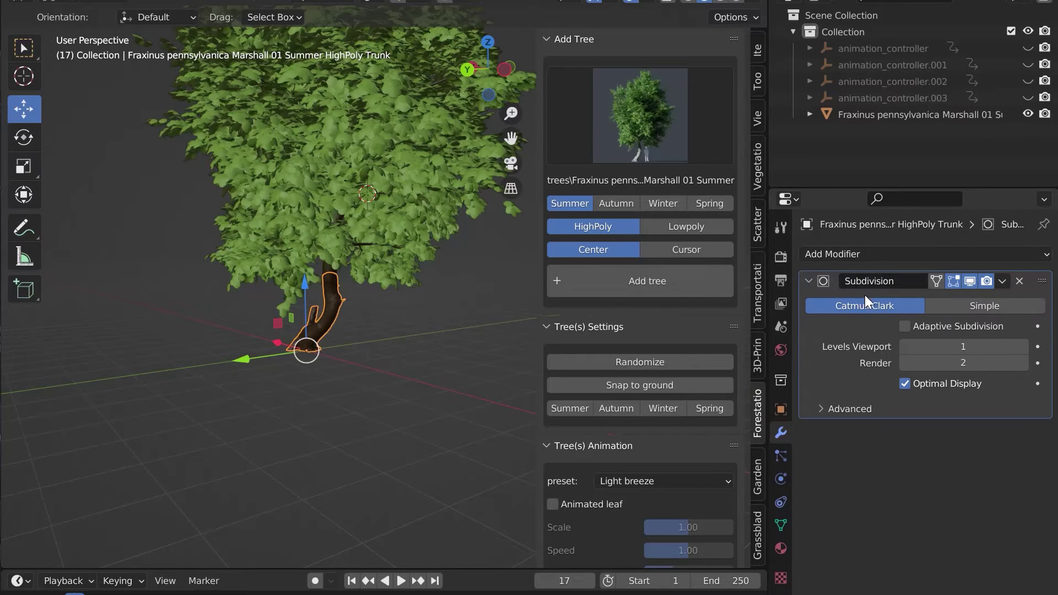
click(908, 329)
Frame the trunk and set the render Subdivision viewport Dicing Rate to 2 px.
key(KP_Decimal)
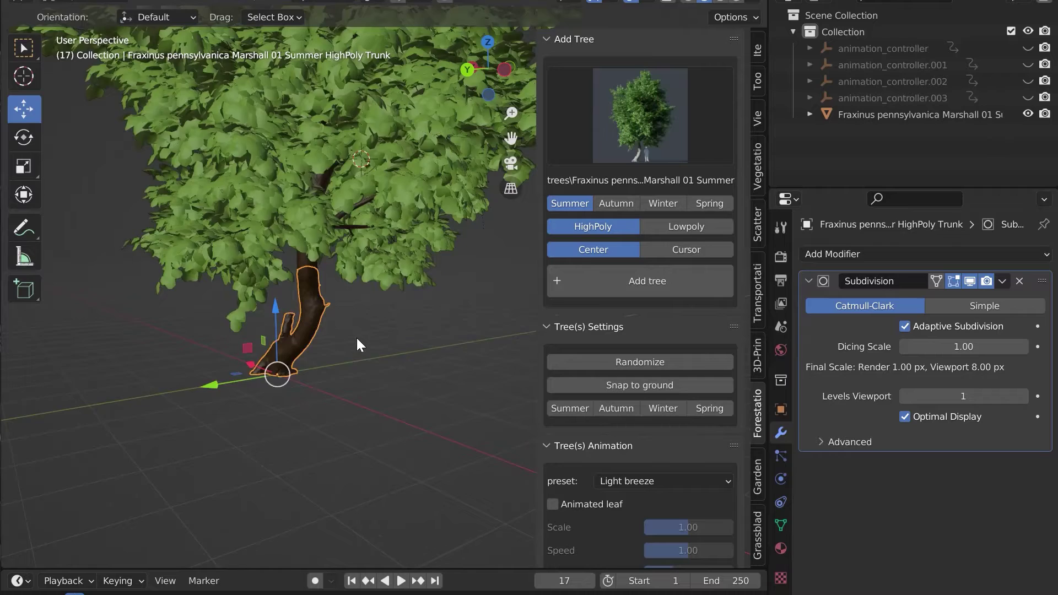
click(781, 258)
scroll(940, 378, down, 5)
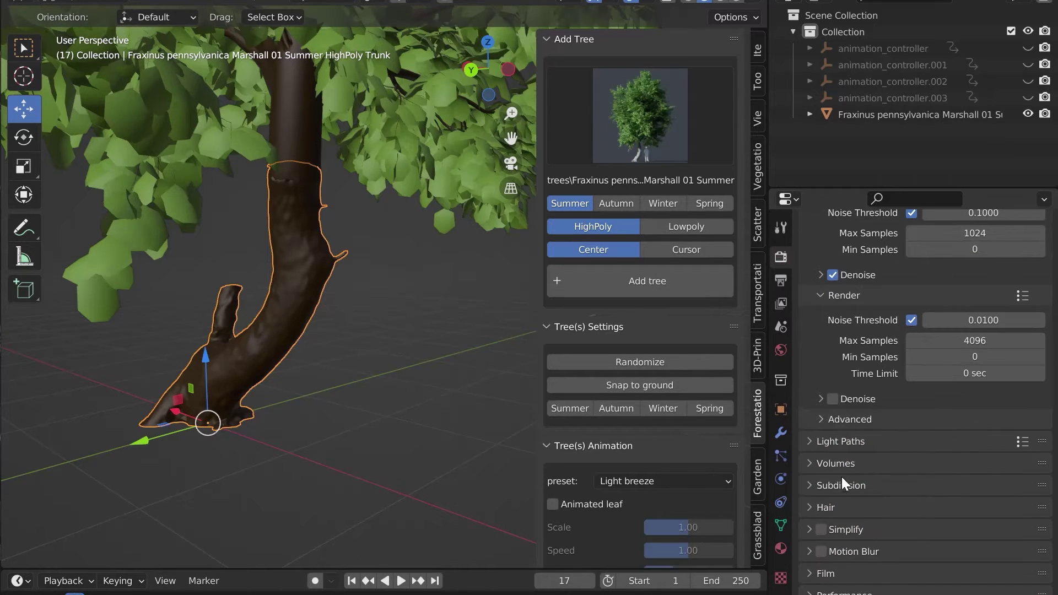
scroll(839, 477, down, 3)
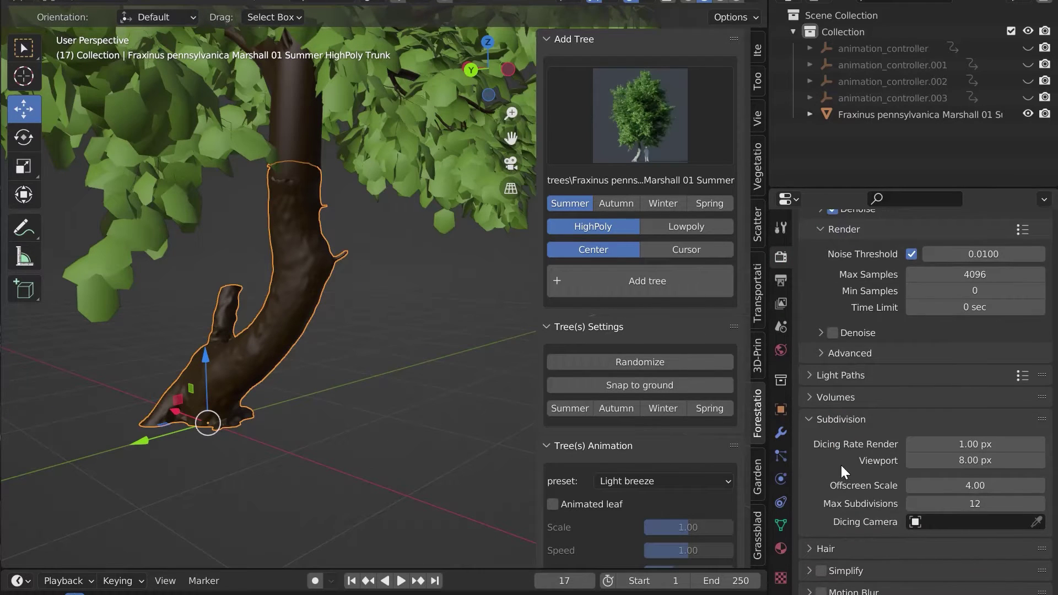
click(973, 461)
text(2)
key(Return)
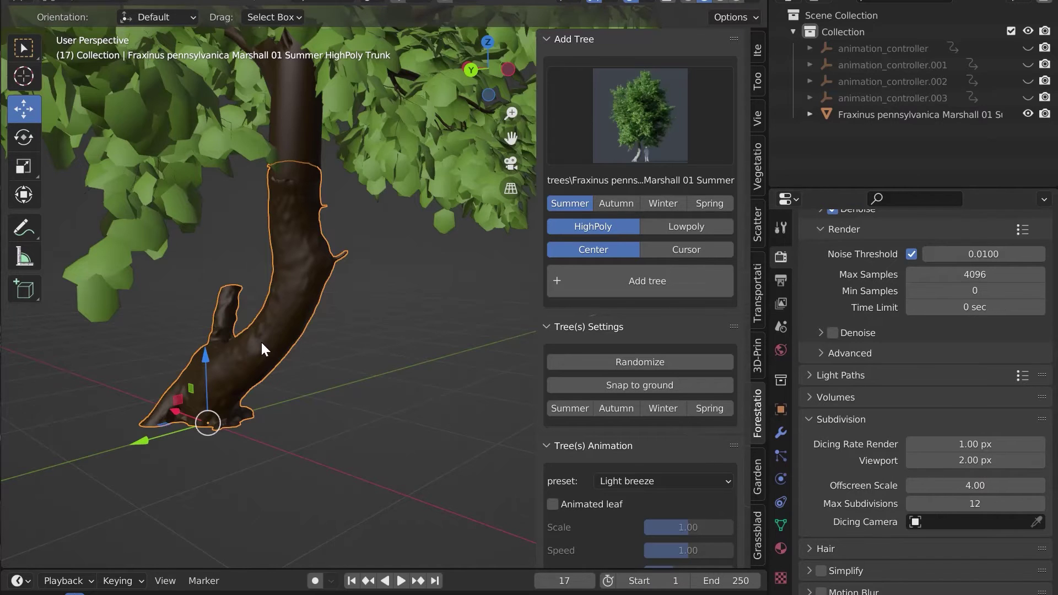
Orbit and zoom around the trunk to inspect the finer bark detail.
scroll(260, 341, up, 4)
mouse_move(260, 341)
middle_down()
mouse_move(292, 359)
mouse_move(263, 350)
middle_up()
scroll(263, 349, down, 7)
scroll(264, 349, up, 6)
middle_drag(114, 359, 362, 333)
scroll(313, 384, up, 2)
Preview the trunk in rendered shading and turn on Film > Transparent.
key(z)
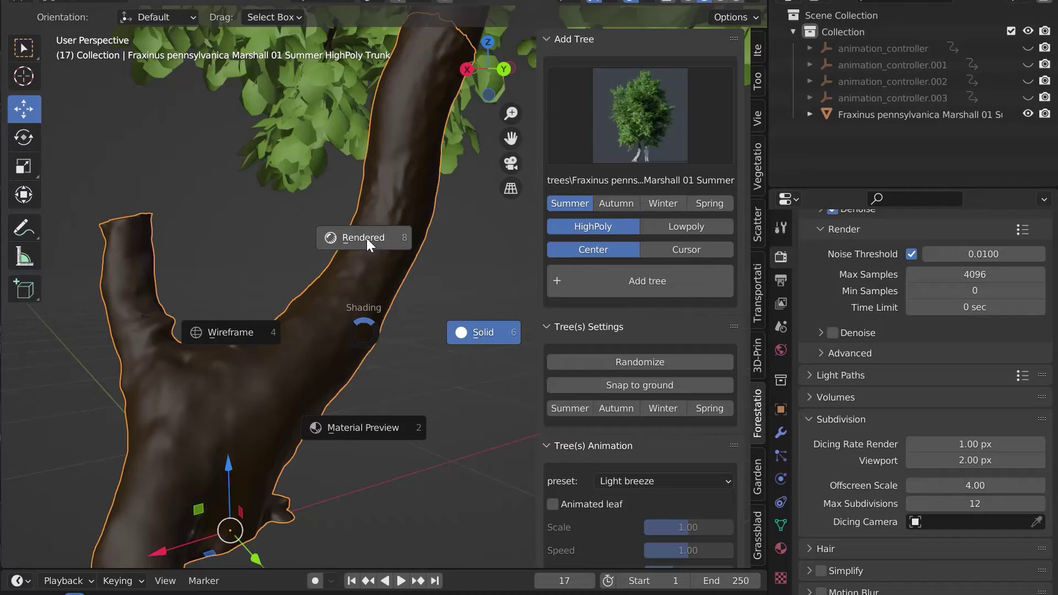
click(366, 238)
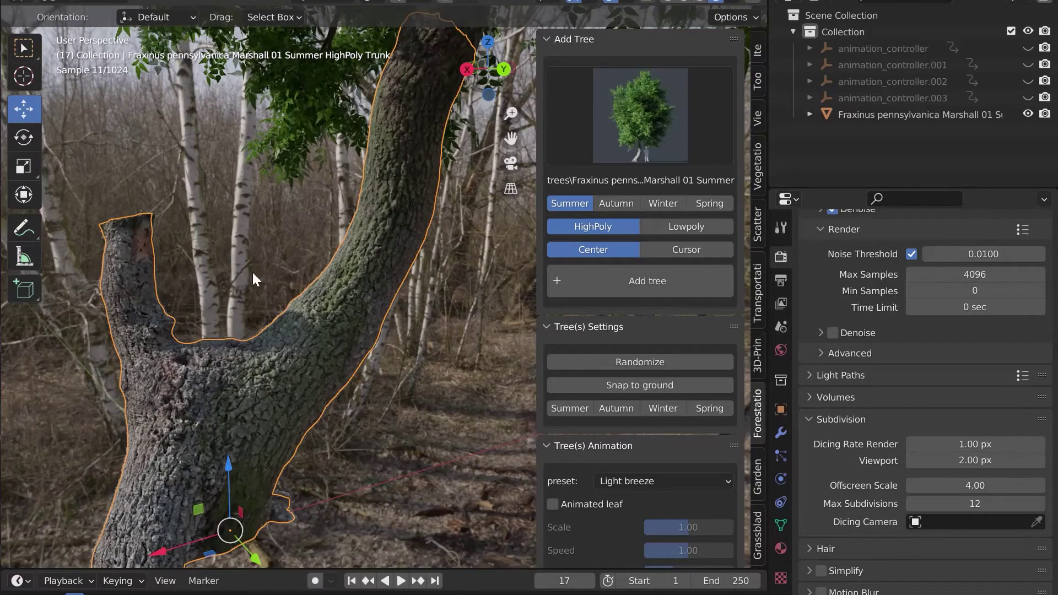
middle_drag(219, 329, 328, 322)
scroll(332, 310, up, 3)
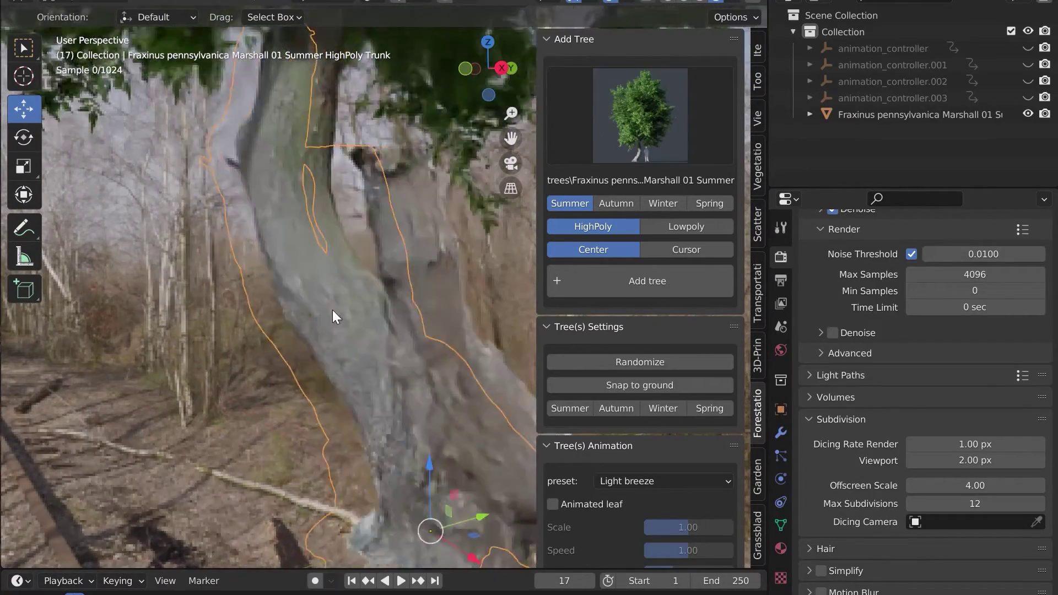
scroll(334, 308, down, 4)
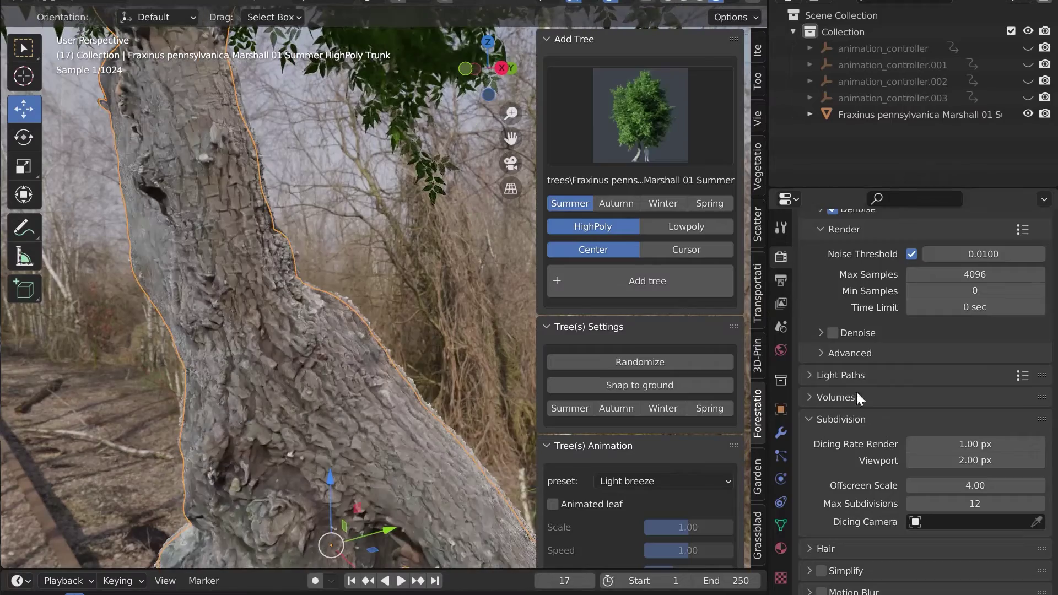
scroll(855, 390, down, 6)
click(803, 441)
click(832, 557)
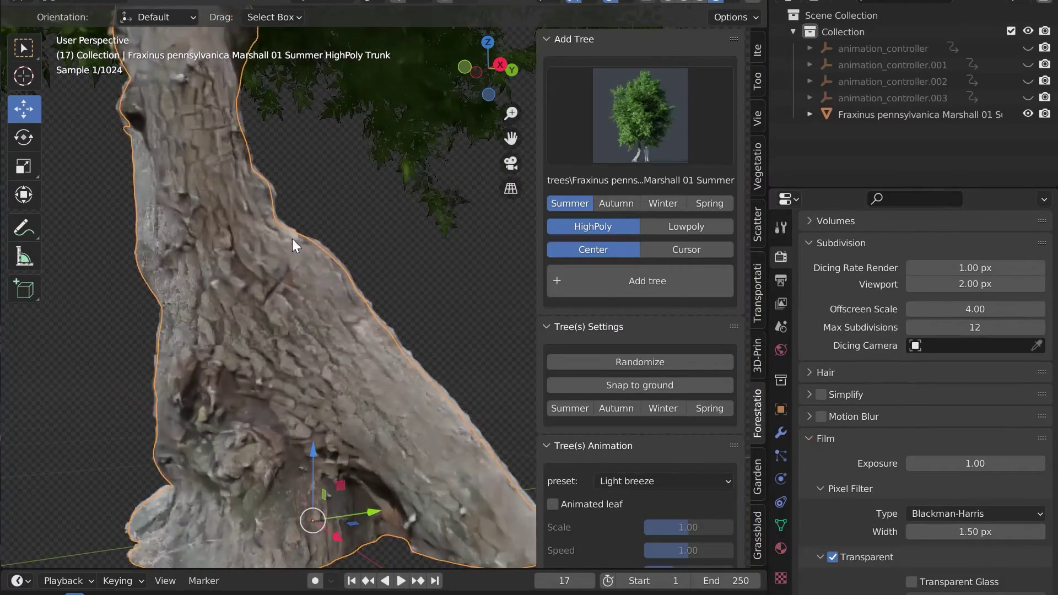
Add a new summer high-poly Fraxinus tree and view it in rendered shading.
click(421, 217)
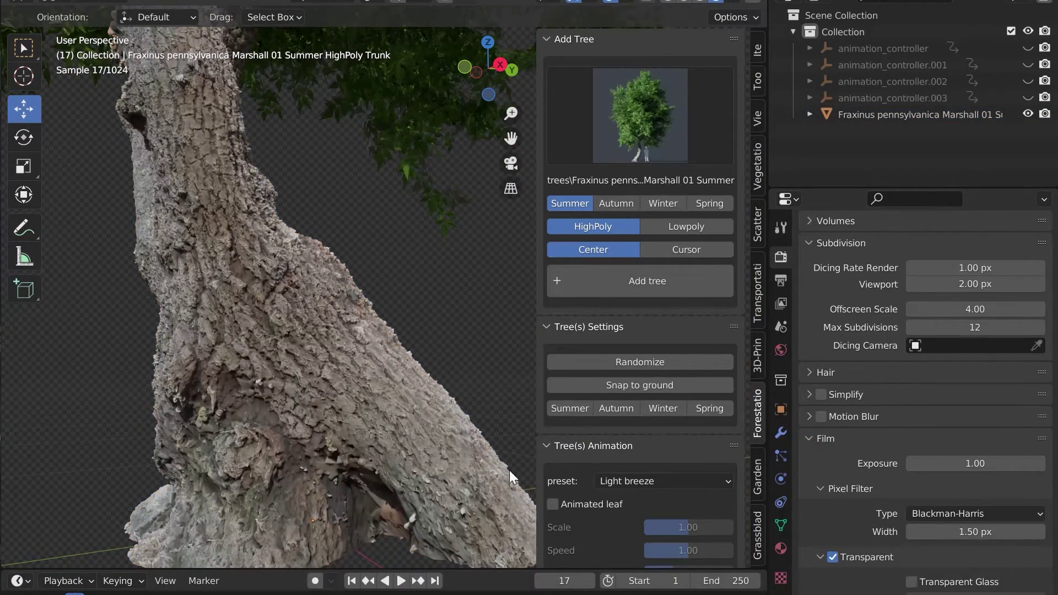
middle_drag(272, 203, 330, 216)
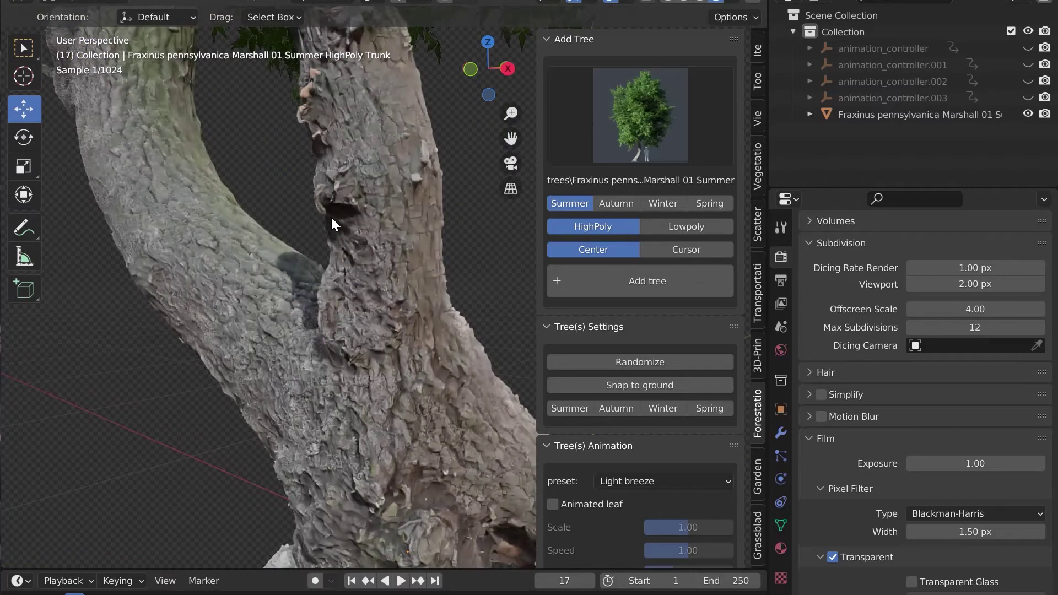
click(563, 272)
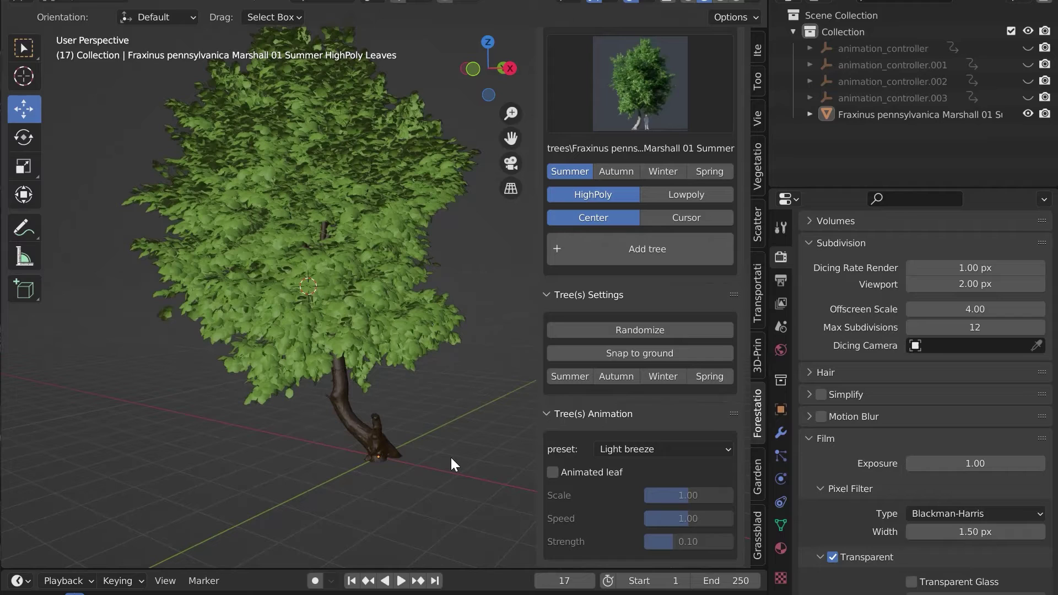
key(z)
click(461, 365)
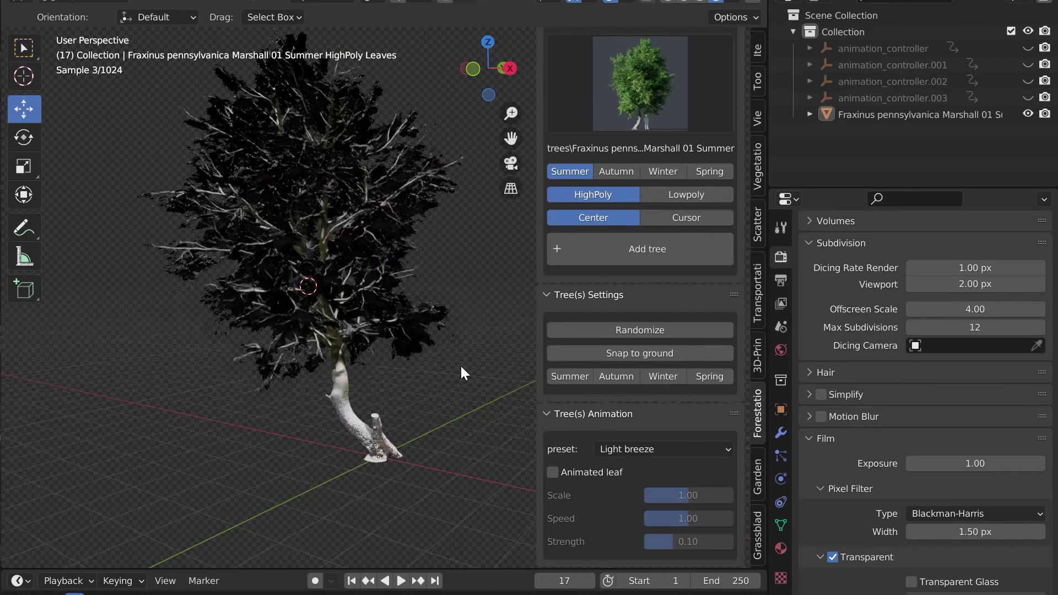
scroll(460, 365, up, 3)
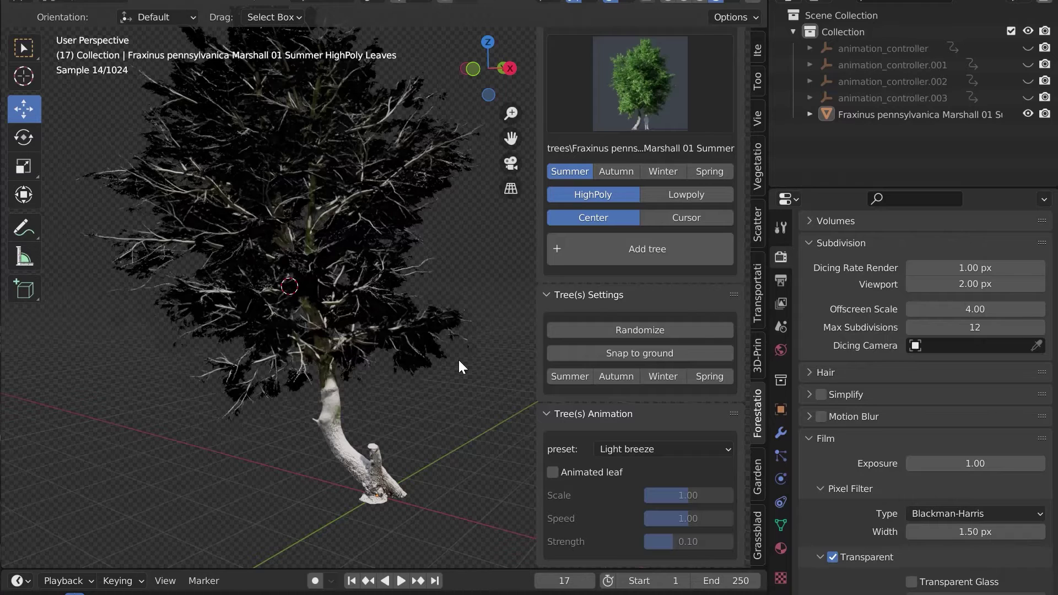
Set Light Paths Max Bounces Transparent to 150.
scroll(920, 324, down, 6)
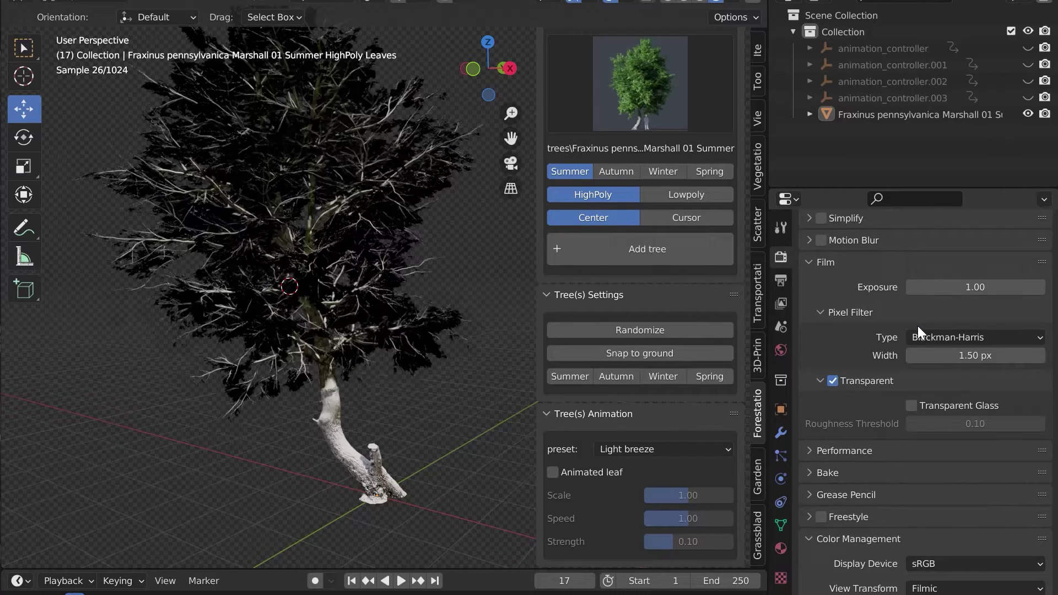
scroll(914, 327, up, 6)
click(835, 374)
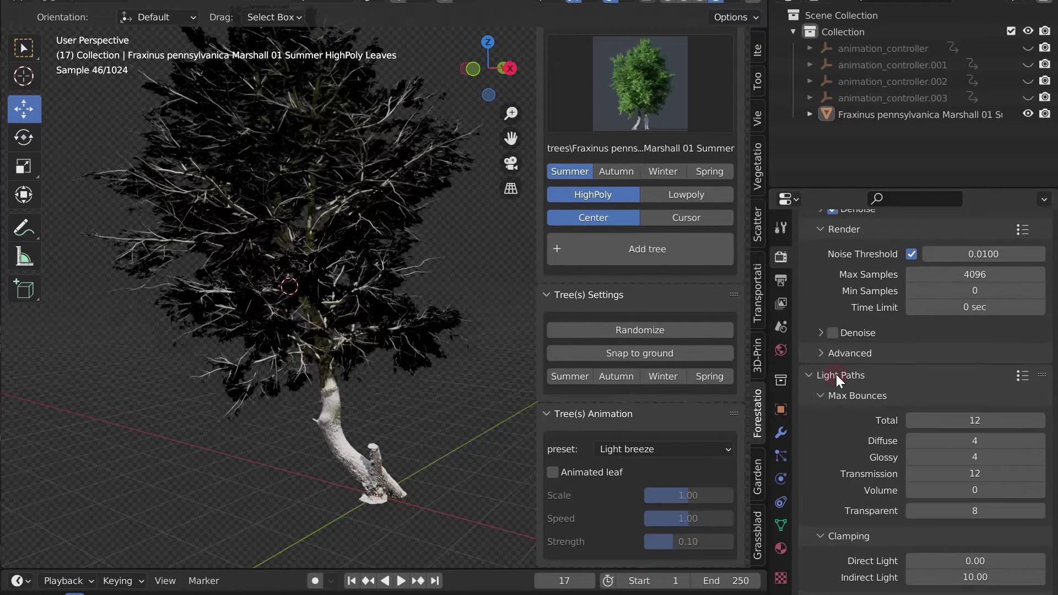
scroll(846, 486, down, 1)
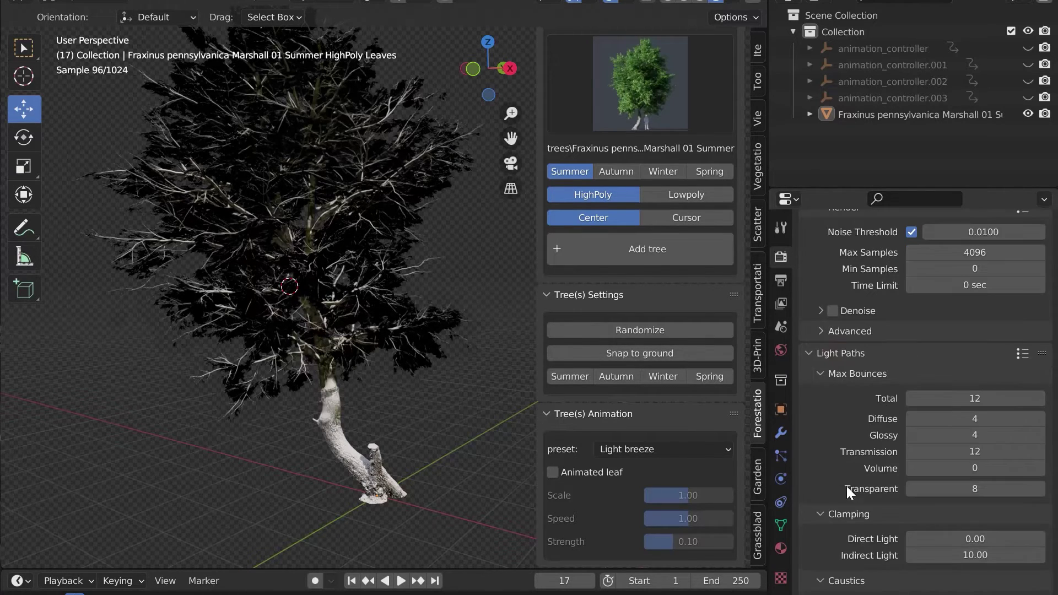
click(977, 489)
text(150)
key(Return)
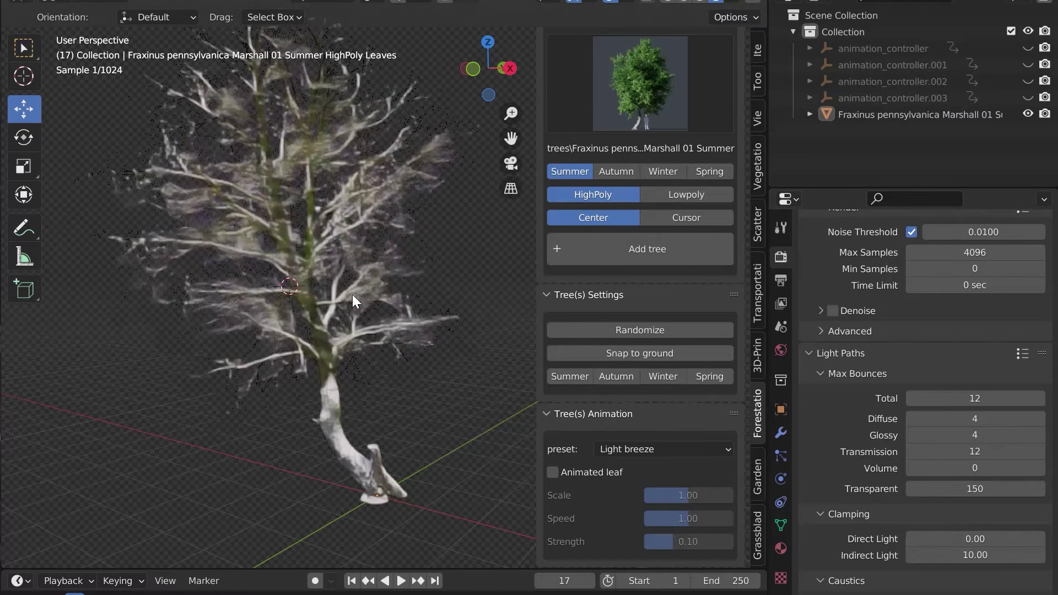
In solid shading, delete the tree's geometry assigned to the leaf.004 material in edit mode.
key(z)
click(488, 161)
click(386, 173)
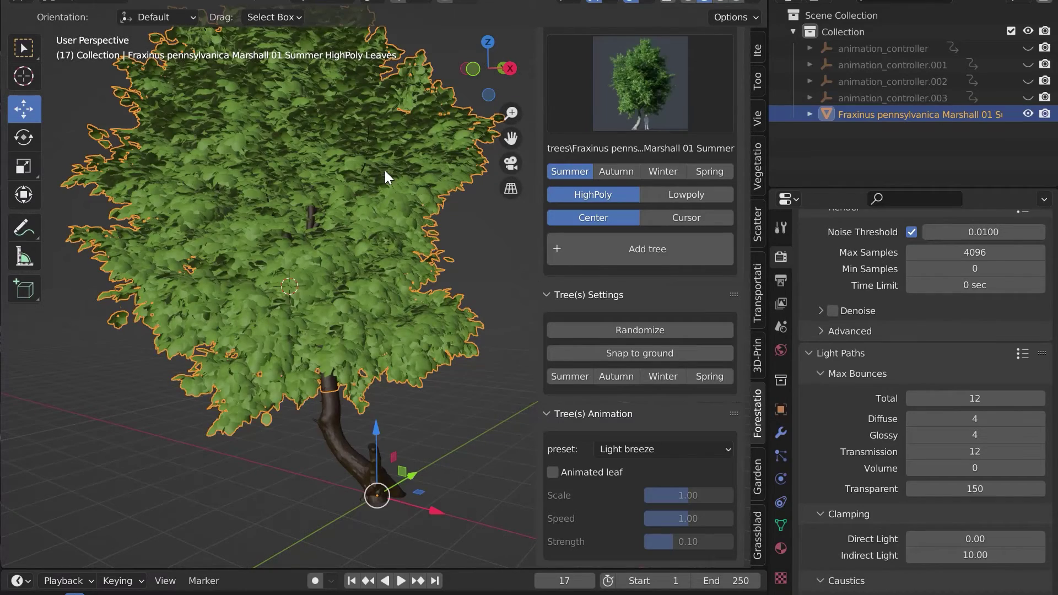
key(Tab)
click(781, 549)
key(alt+a)
click(842, 268)
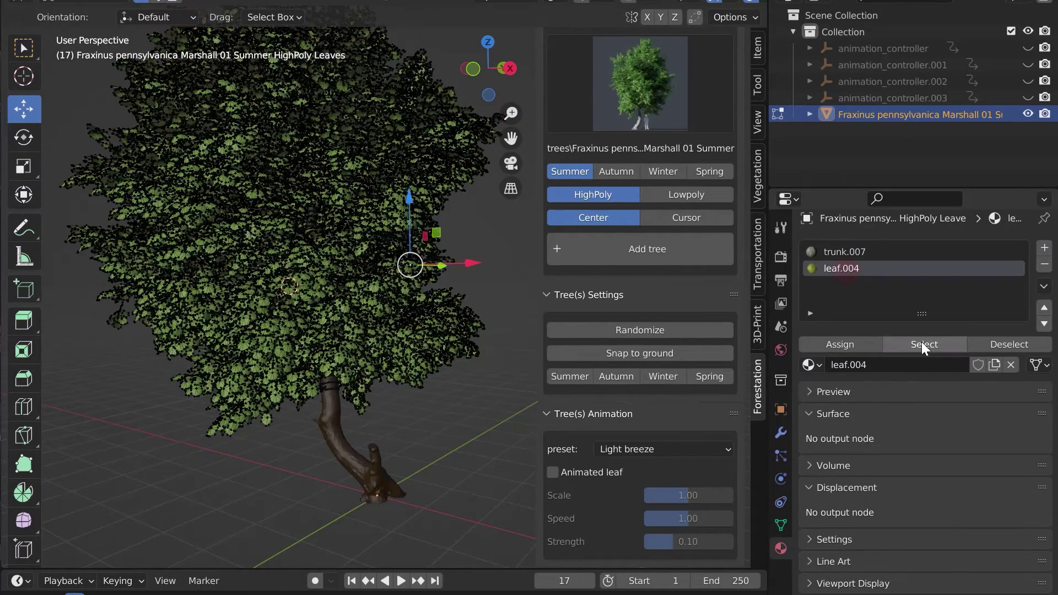
click(923, 345)
key(x)
click(371, 301)
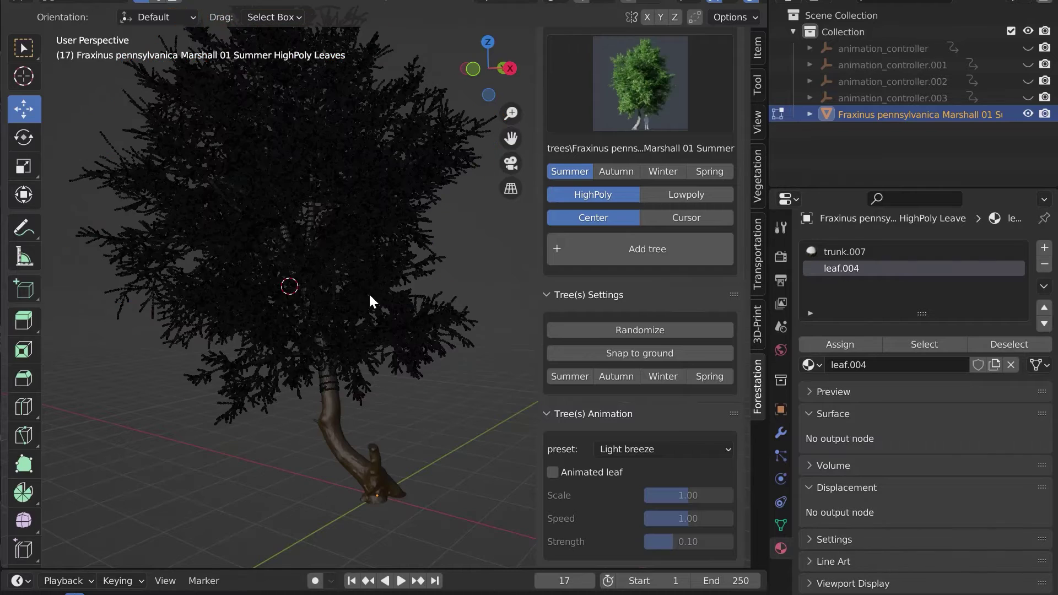
key(Tab)
Preview the leafless tree in rendered shading.
click(781, 257)
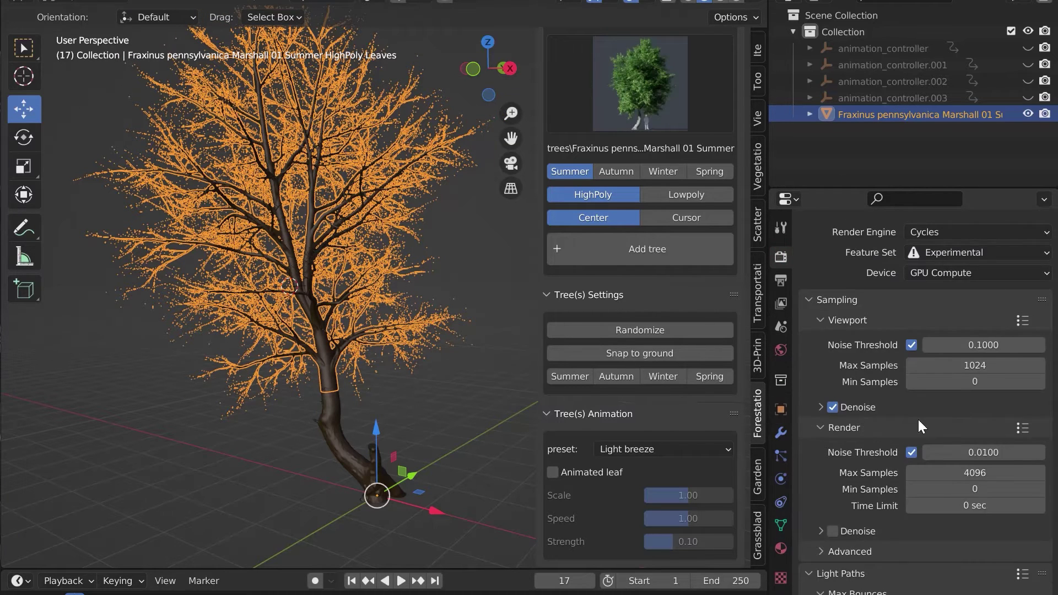
scroll(944, 421, down, 8)
key(z)
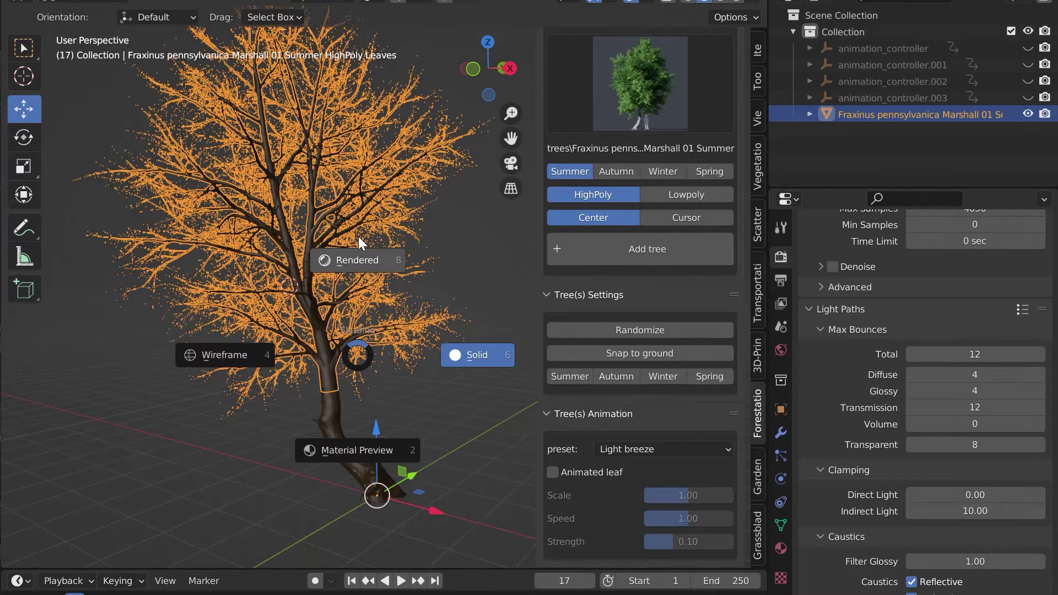
click(358, 237)
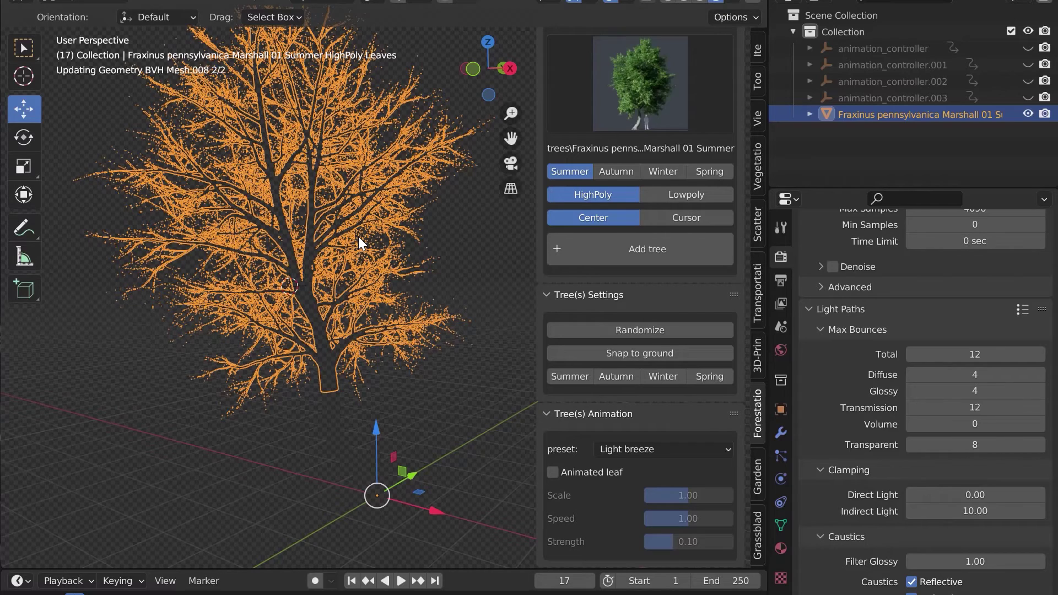
Set the Forestation_Trunk Snow value to 1 and inspect the snow-covered trunk.
click(488, 259)
key(z)
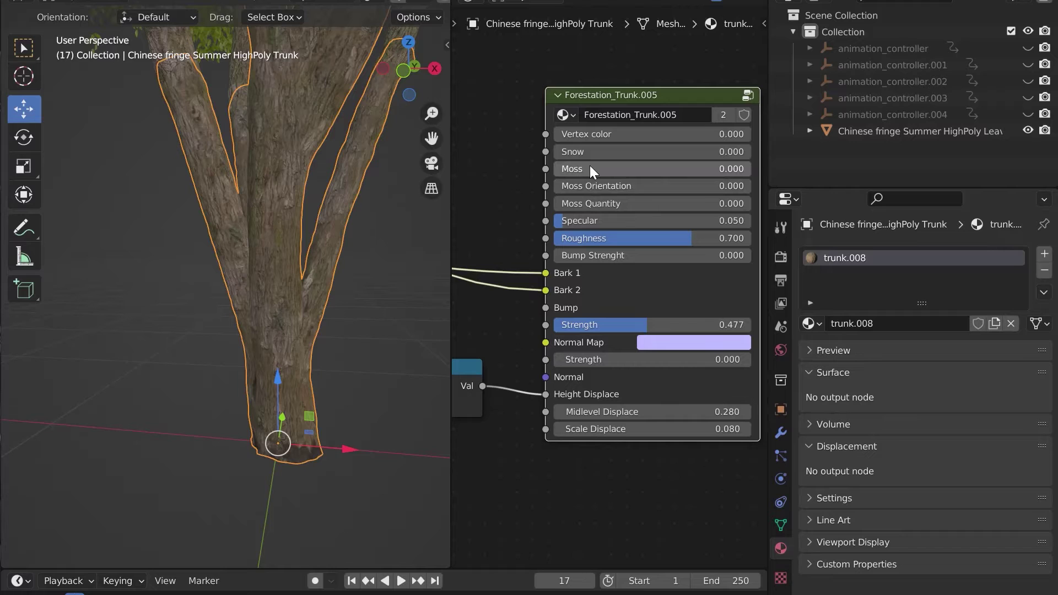
drag(582, 149, 727, 150)
middle_drag(358, 175, 300, 212)
click(128, 89)
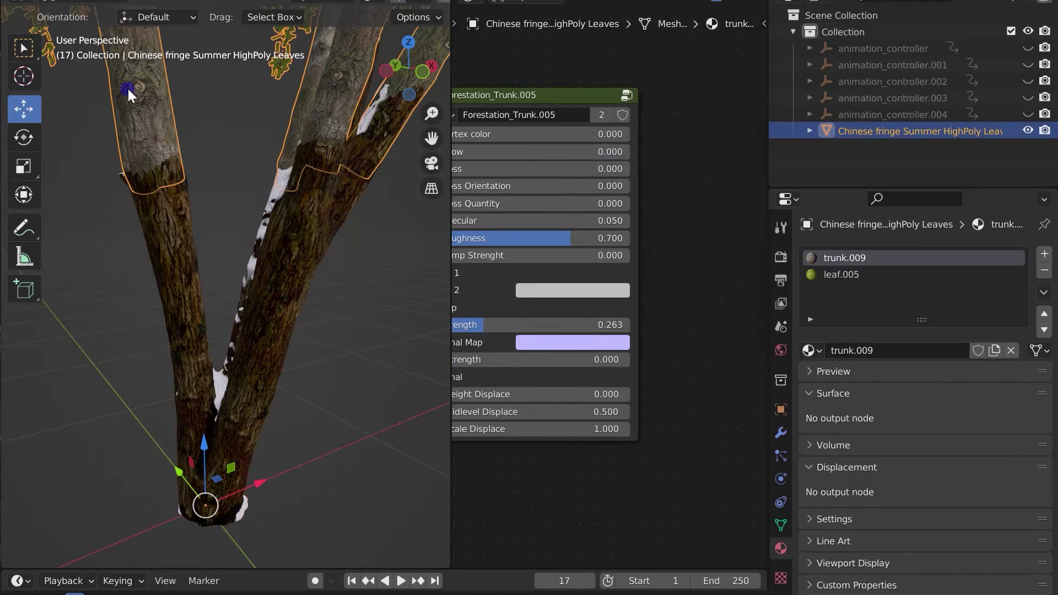
click(276, 231)
Replace snow with moss: Snow 0, Moss 1, Moss Quantity 1, Moss Orientation about 0.11.
drag(615, 152, 747, 169)
drag(629, 204, 826, 204)
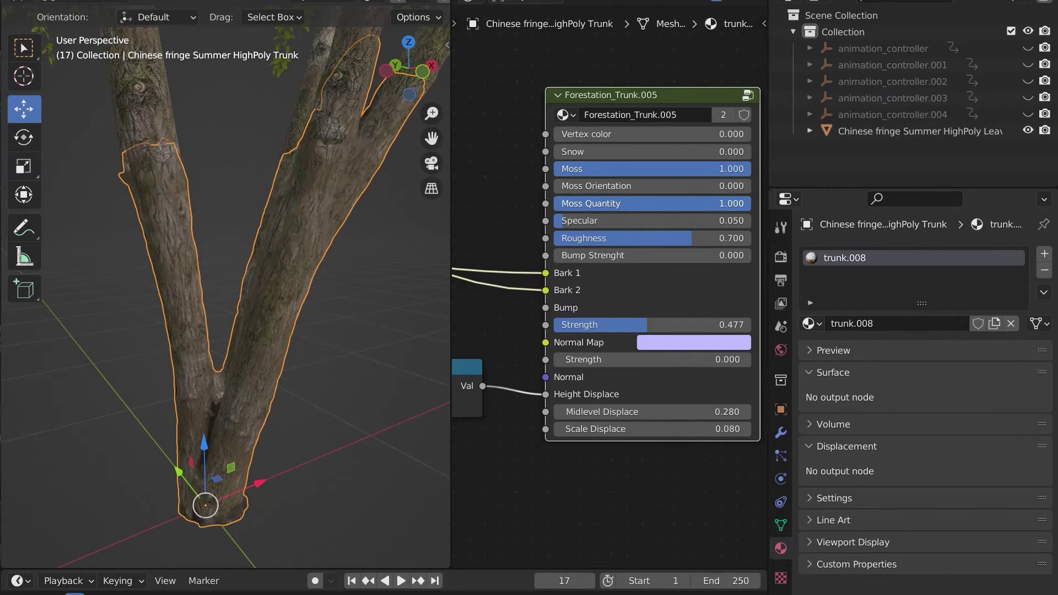
scroll(249, 253, down, 3)
middle_drag(249, 253, 348, 180)
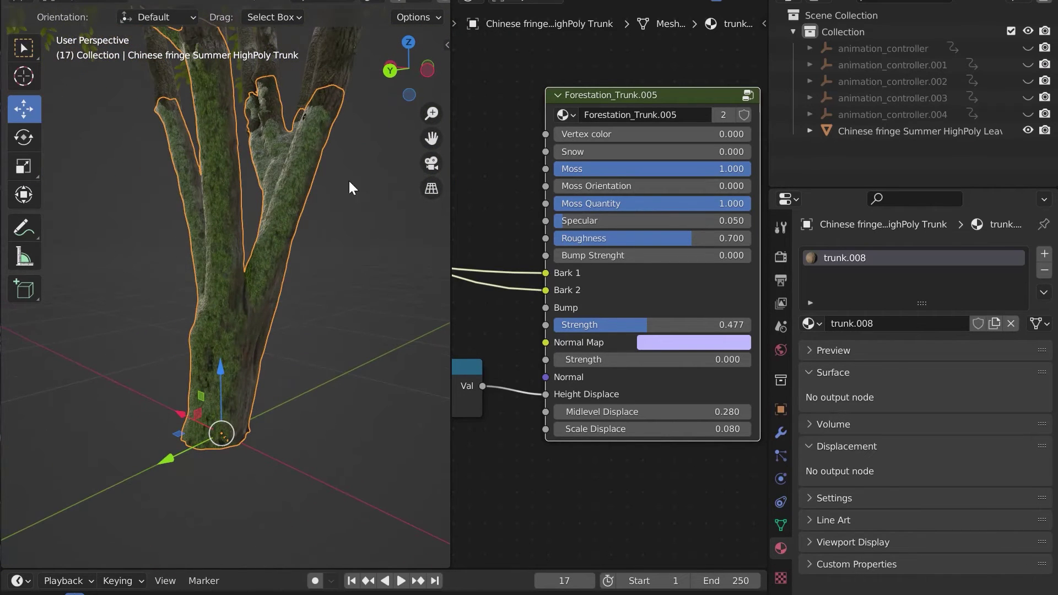
drag(630, 170, 776, 170)
drag(601, 186, 623, 186)
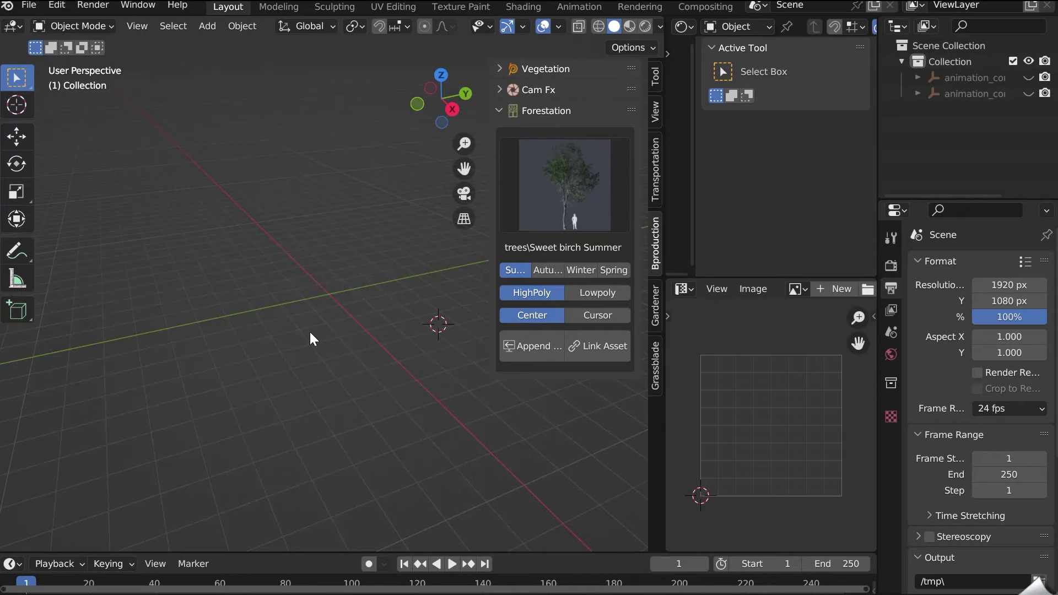
Append the Sweet birch Summer tree to the scene, then delete it.
drag(493, 312, 461, 314)
click(502, 355)
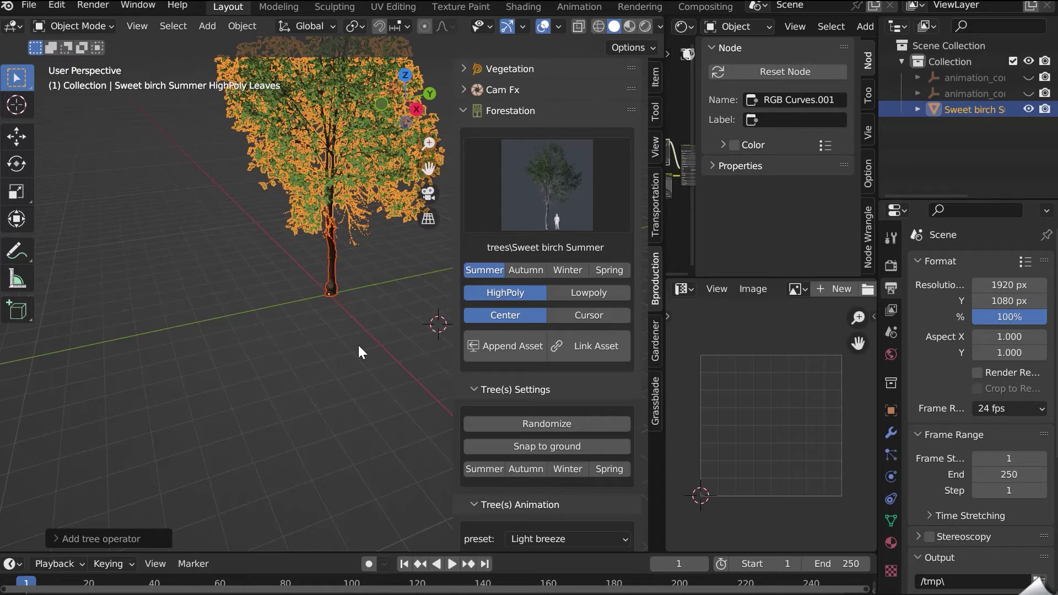
shift+right_click(358, 345)
key(Delete)
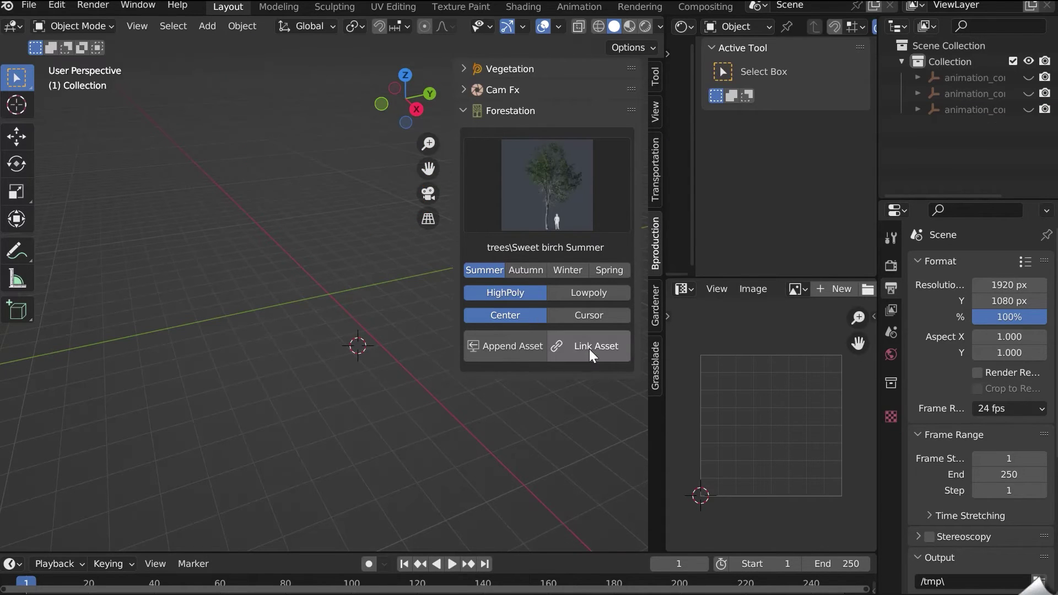
Add the birch as a linked asset and try entering edit mode on its trunk.
click(590, 348)
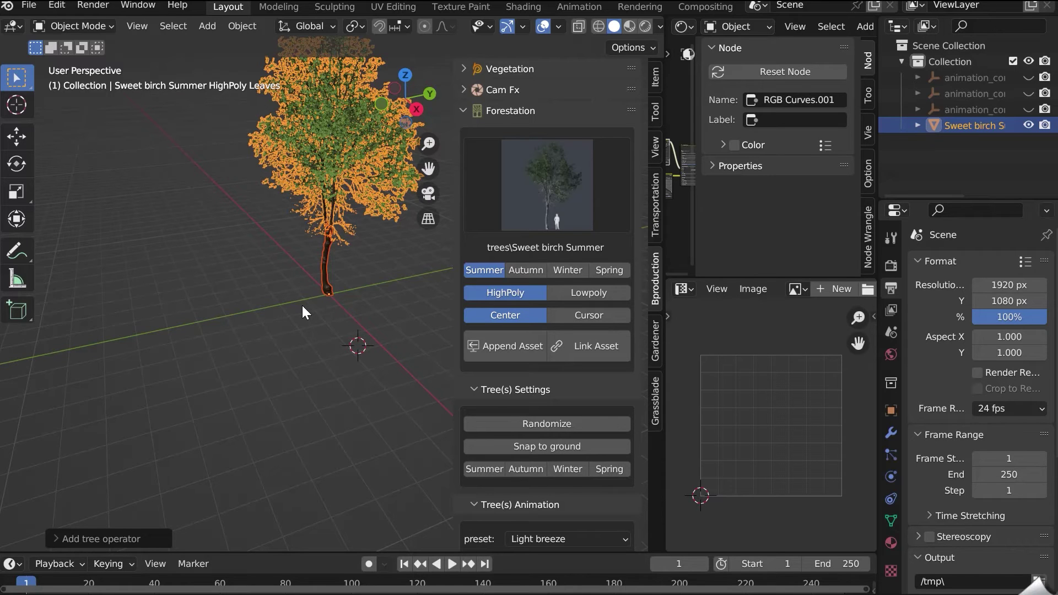
click(354, 208)
scroll(354, 209, up, 6)
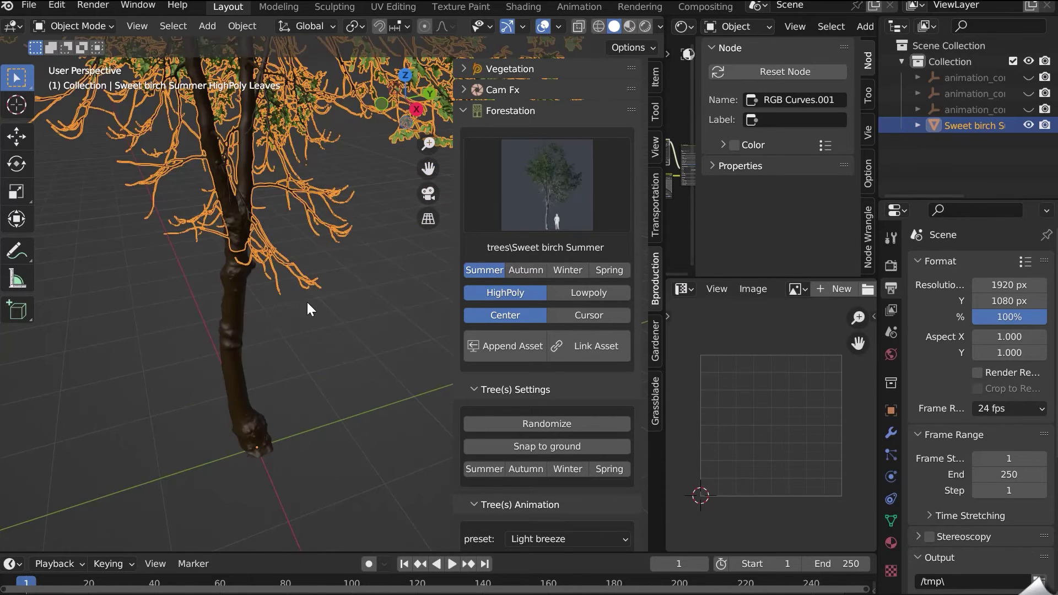
click(237, 310)
key(Tab)
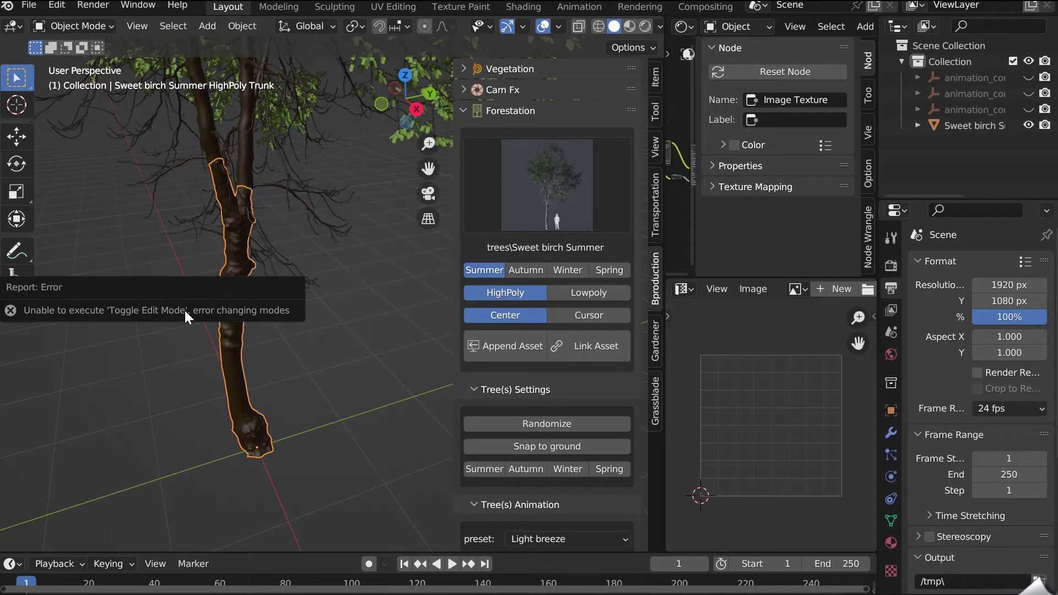
shift+click(249, 166)
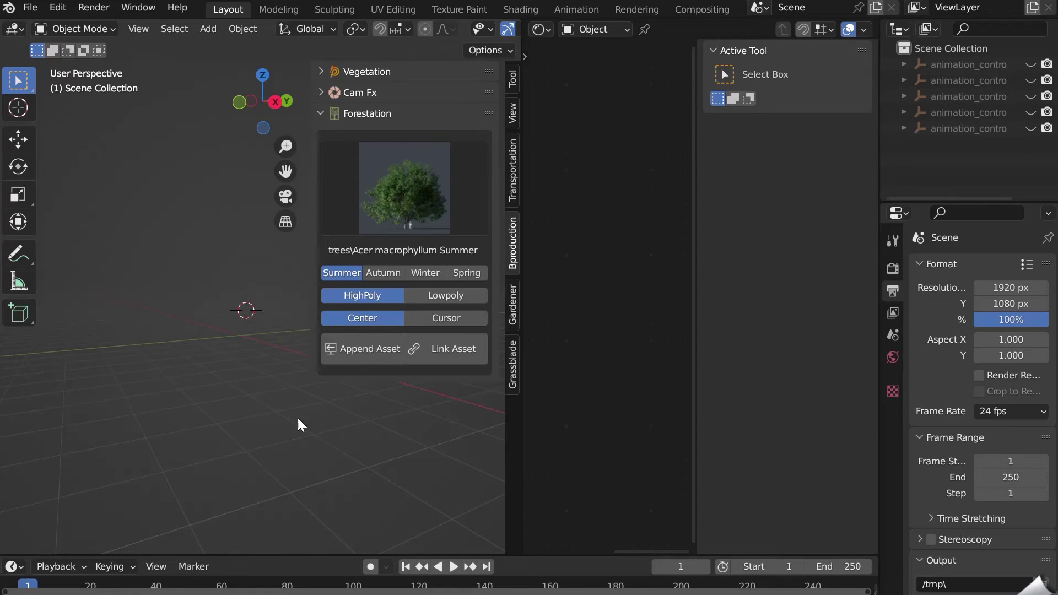
Add the trees folder as a new asset library in Preferences File Paths.
click(58, 7)
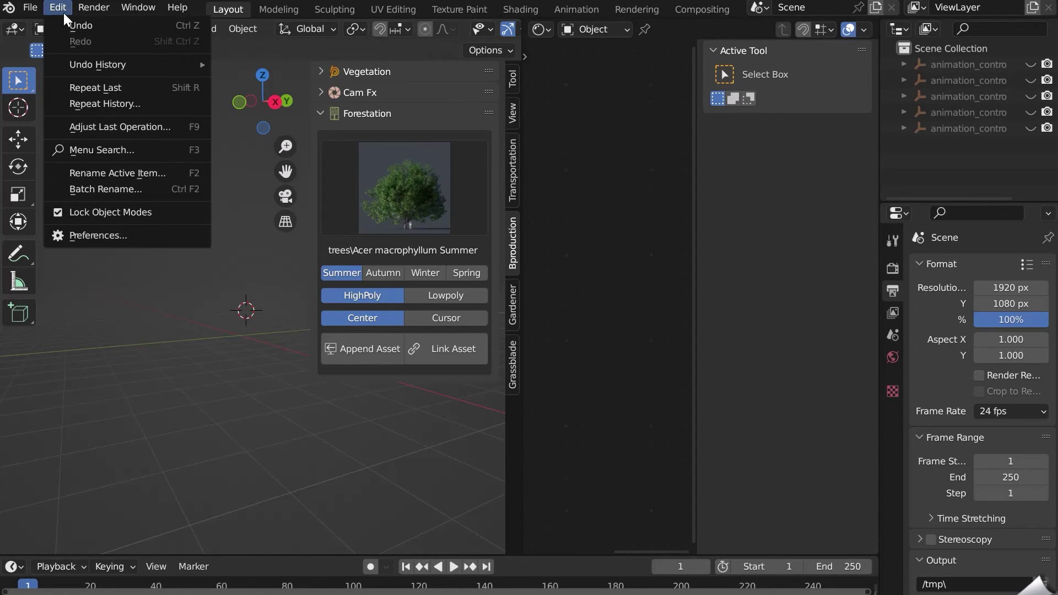
click(87, 230)
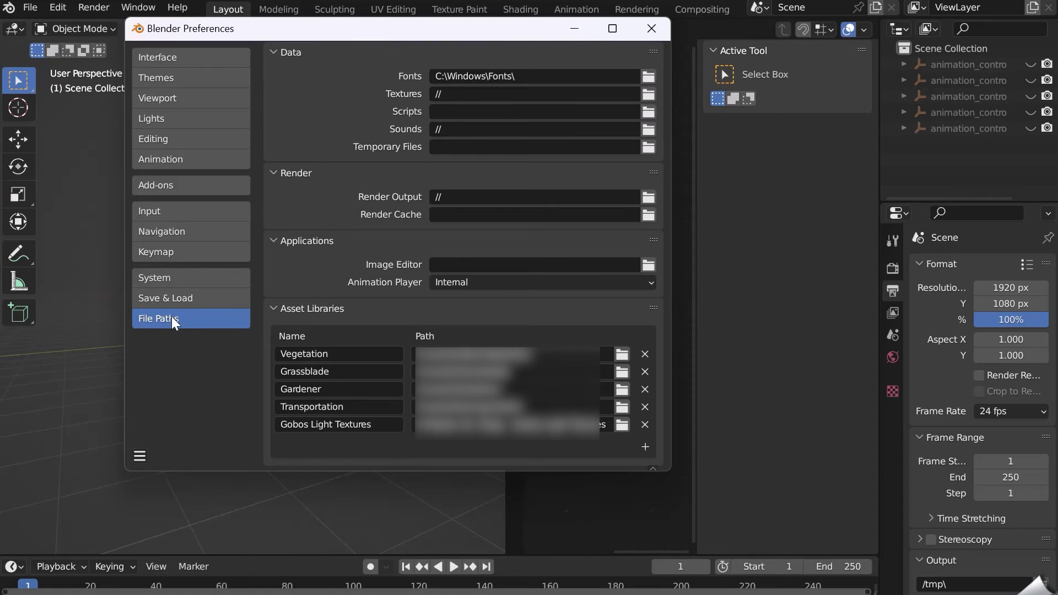
click(645, 447)
double_click(431, 139)
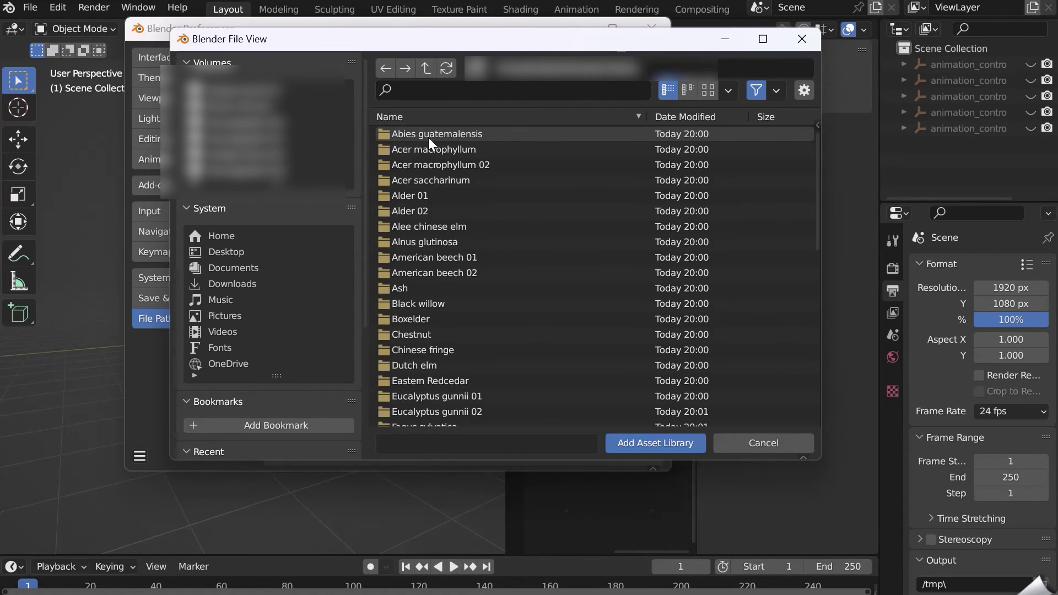
drag(819, 458, 909, 545)
scroll(611, 262, down, 5)
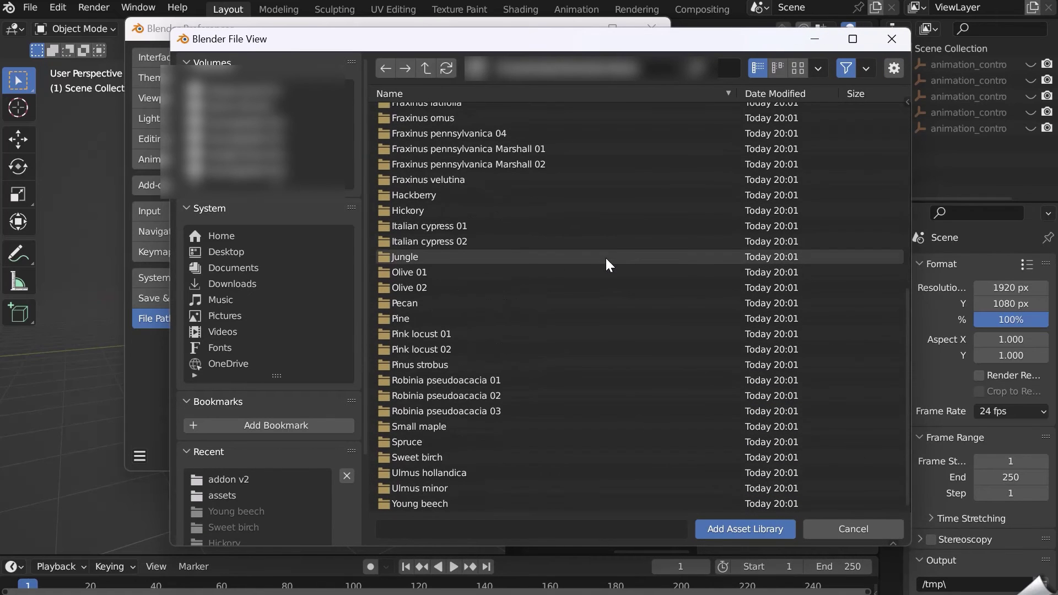
scroll(606, 258, up, 7)
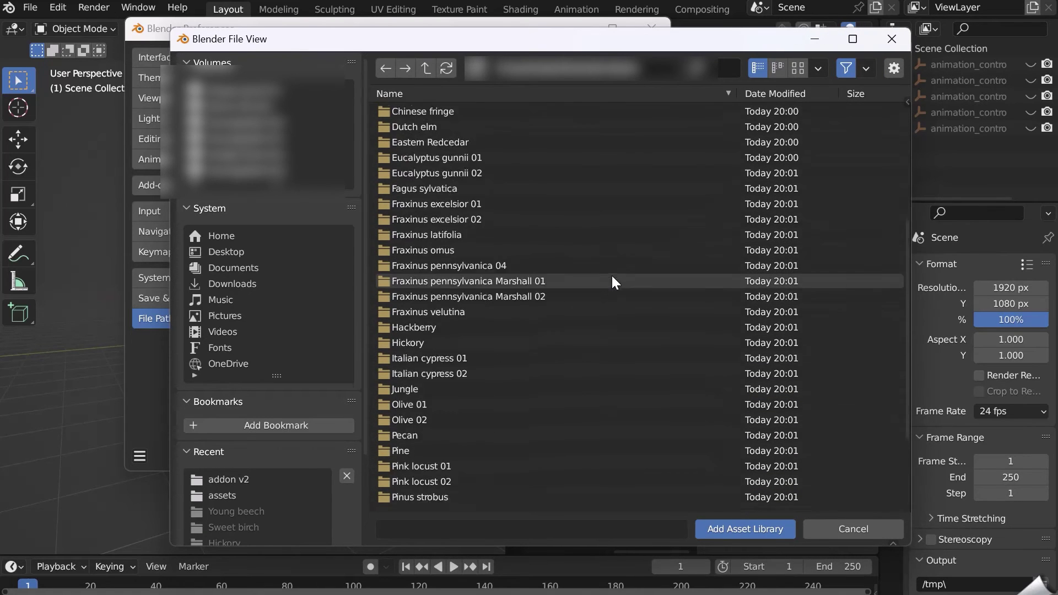
click(736, 530)
Rename the new library to Forestation and close Preferences.
click(331, 442)
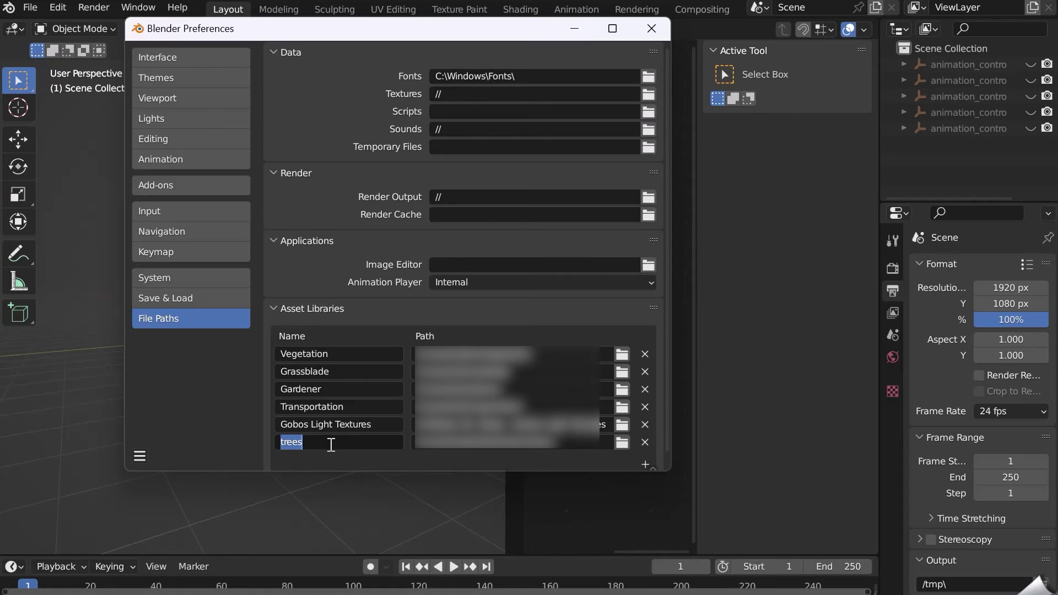
text(Forestation)
key(Return)
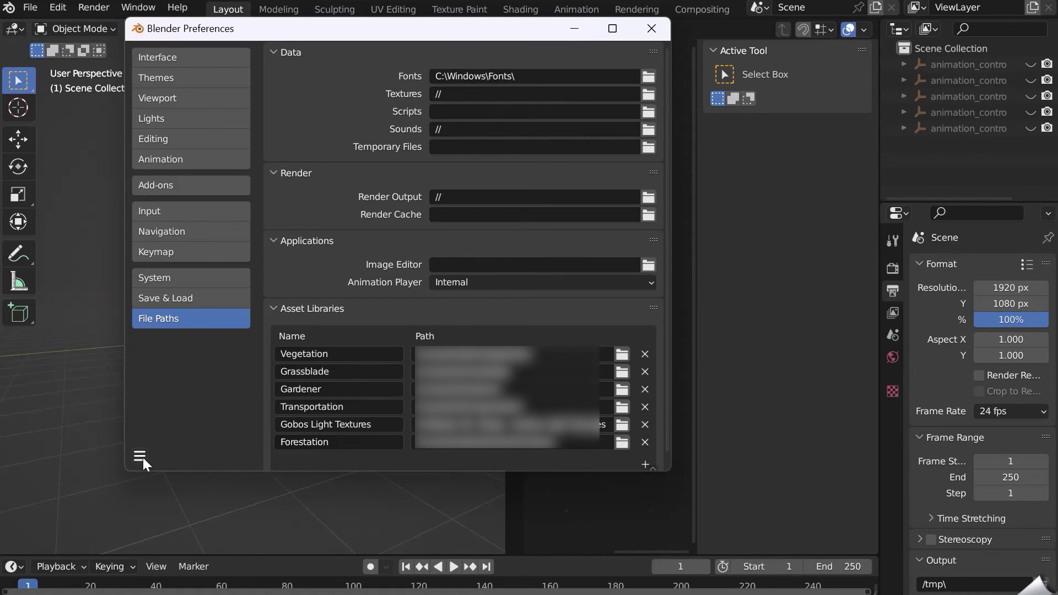
click(652, 28)
Turn the empty editor into an Asset Browser showing the Forestation library.
click(541, 32)
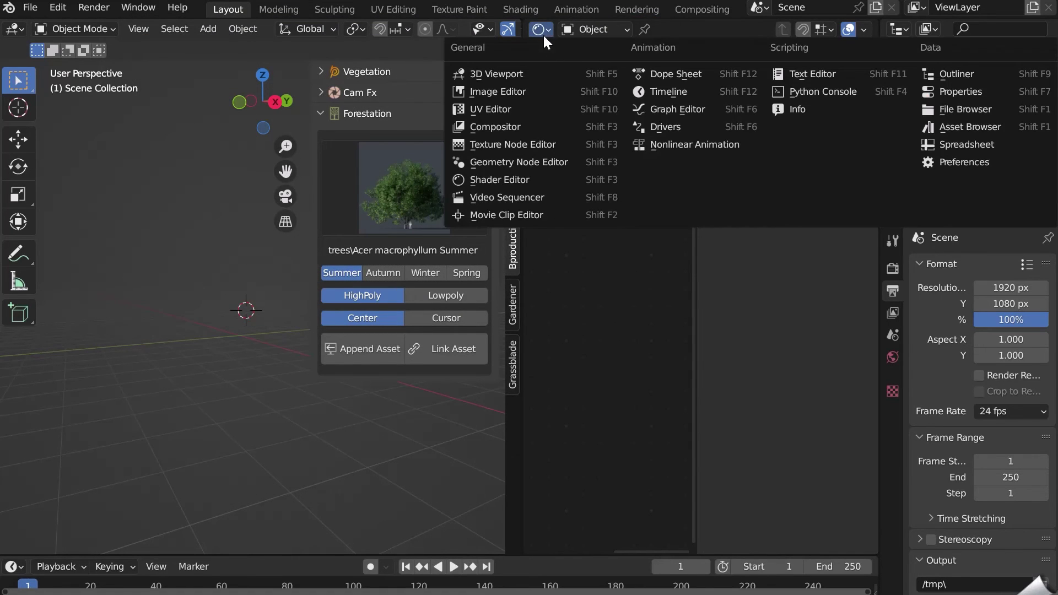
click(960, 127)
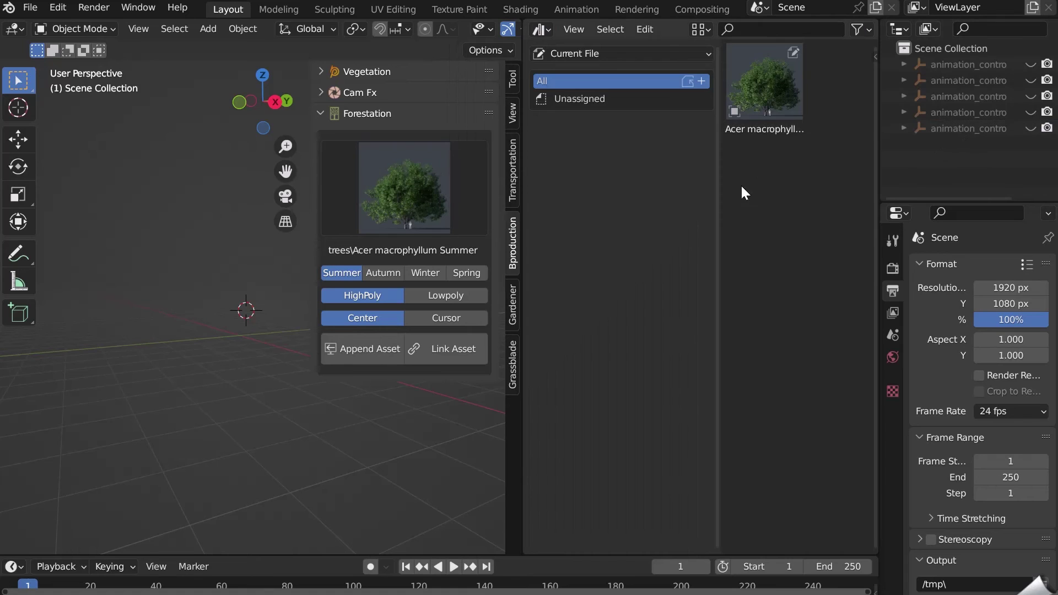
click(597, 54)
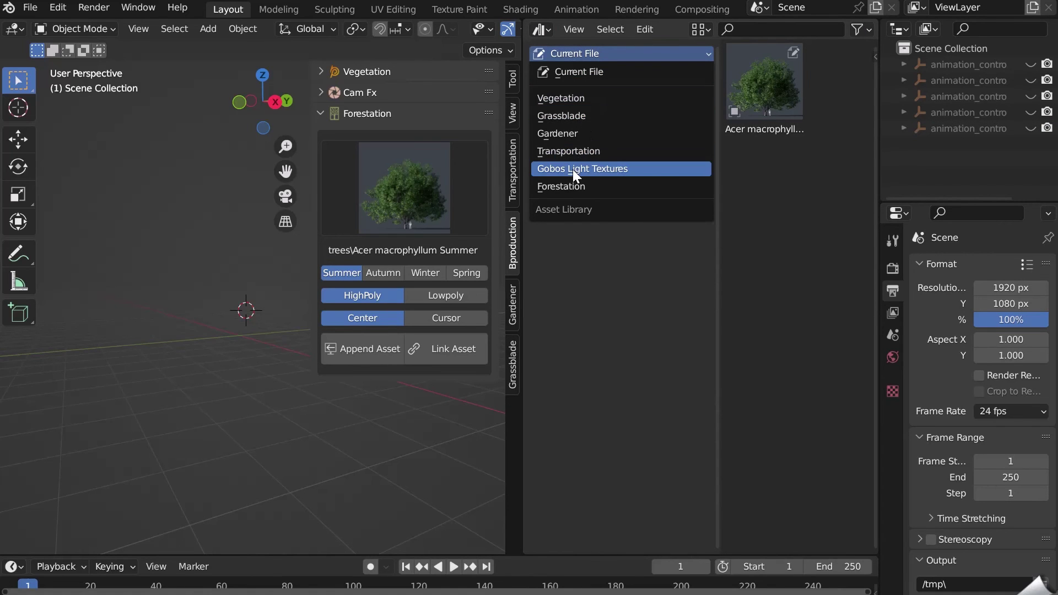
click(566, 182)
Drag the Pine tree from the lowpoly catalog into the 3D viewport.
scroll(828, 378, down, 12)
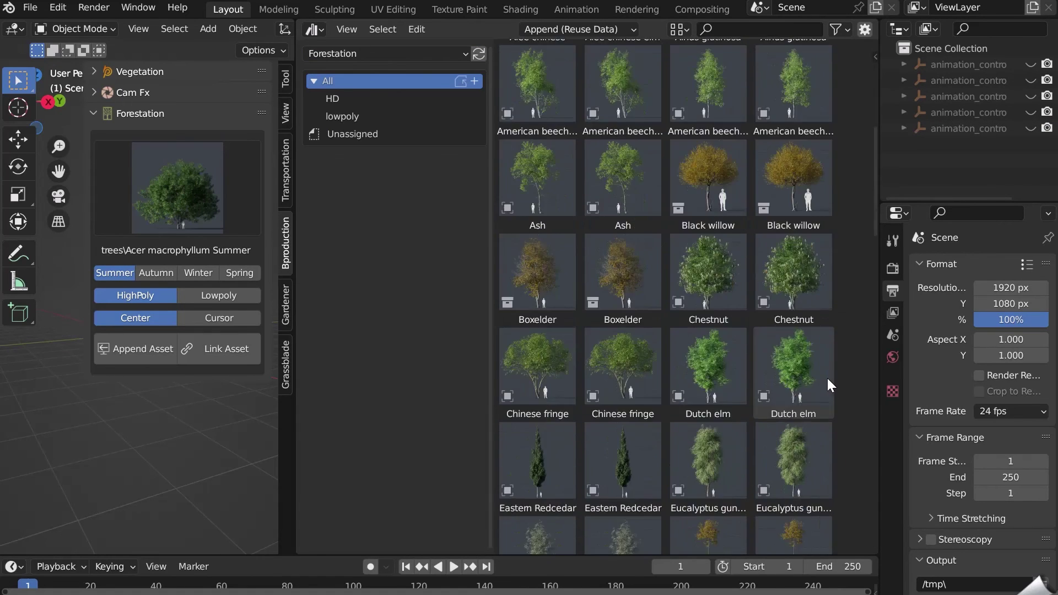
scroll(828, 378, down, 3)
click(350, 115)
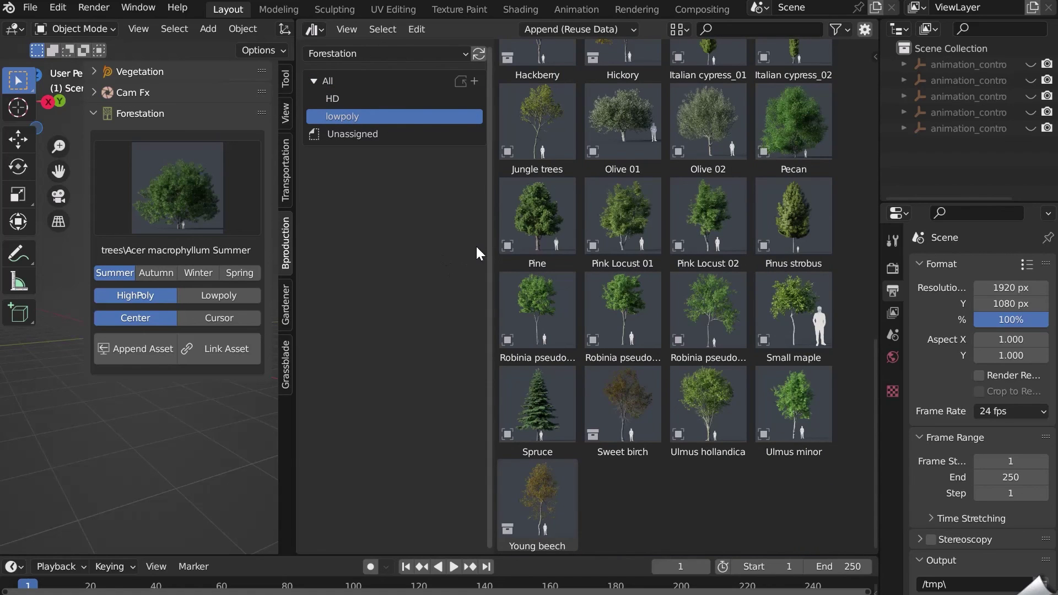
drag(535, 226, 163, 426)
key(n)
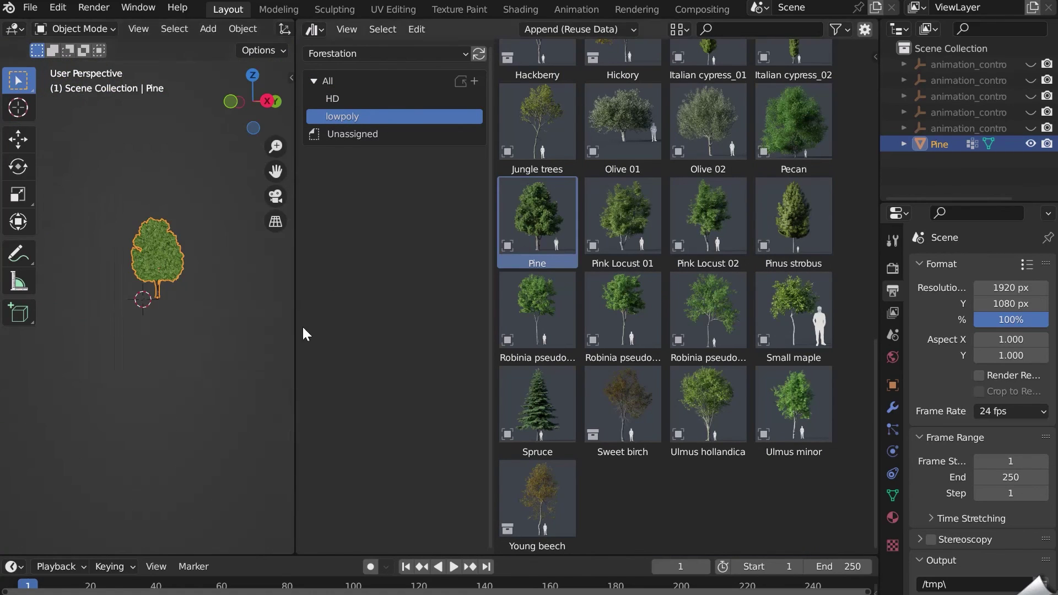